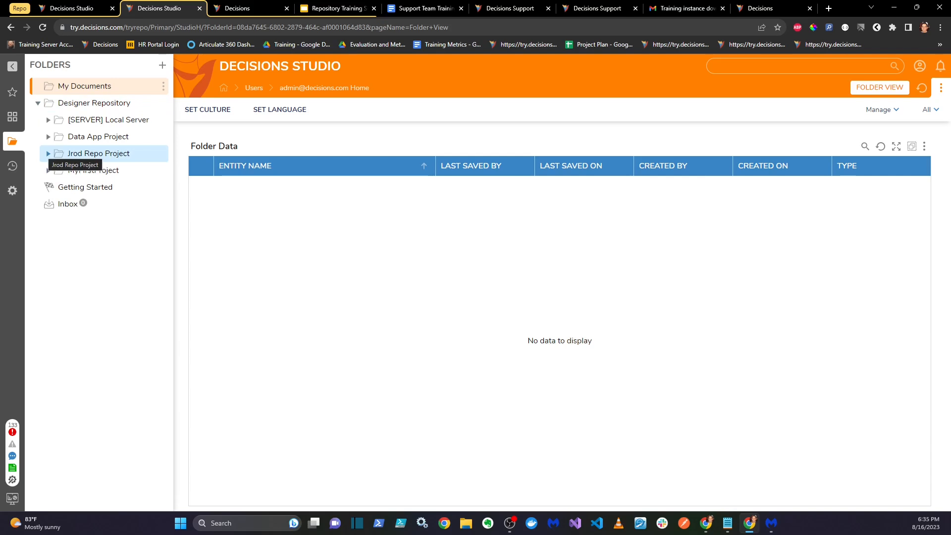
Create a branch named "Production V1" from the Trunk of Jrod Repo Project
click(88, 170)
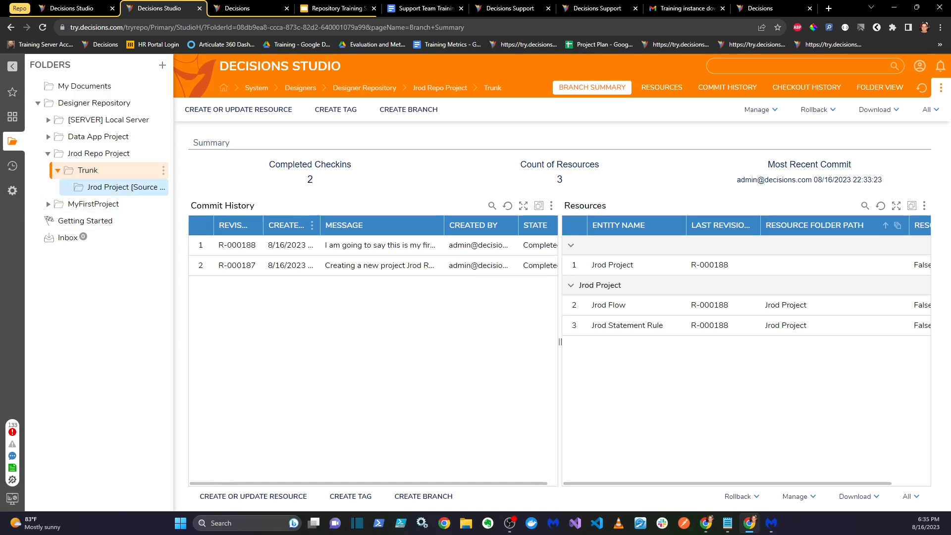
click(163, 170)
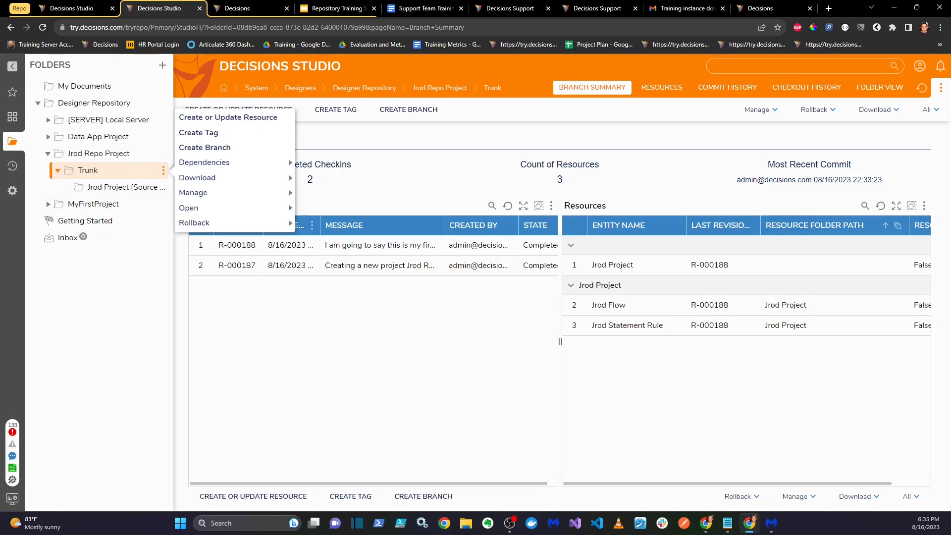
click(205, 147)
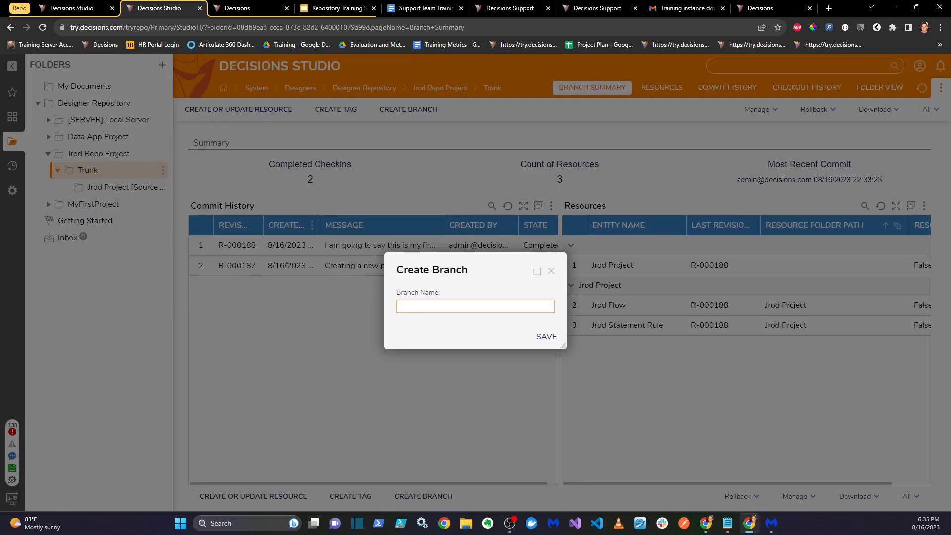
text(Production V1)
click(547, 336)
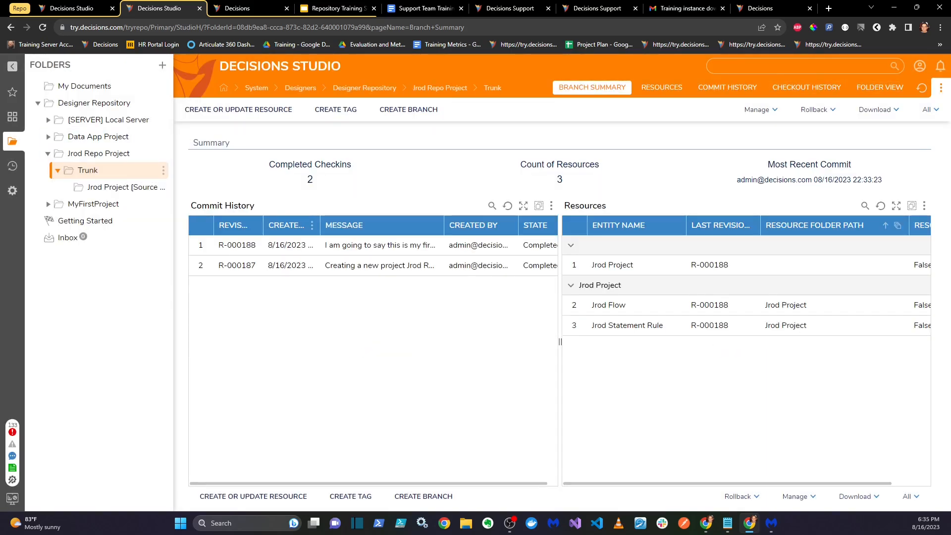
Reload the repository and check the branches of Jrod Repo Project, opening the Trunk summary
click(43, 27)
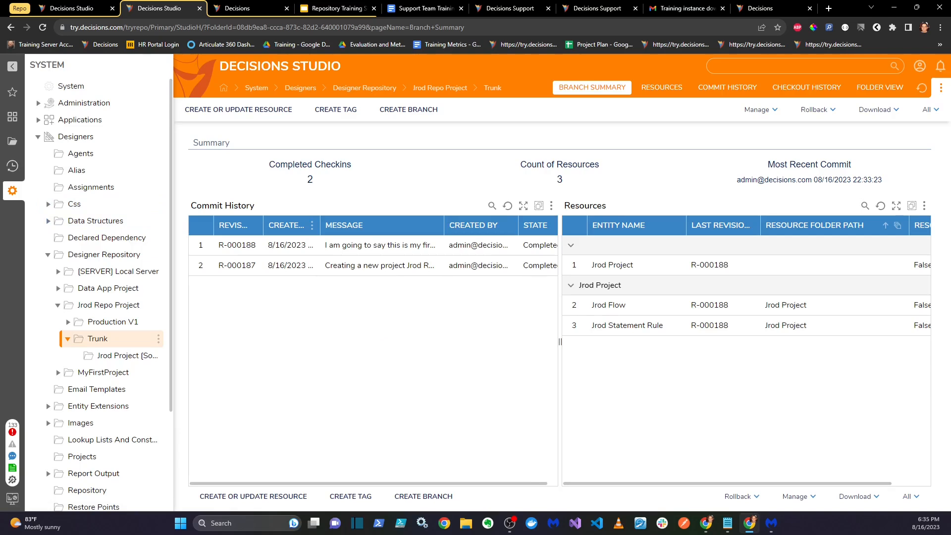
click(12, 142)
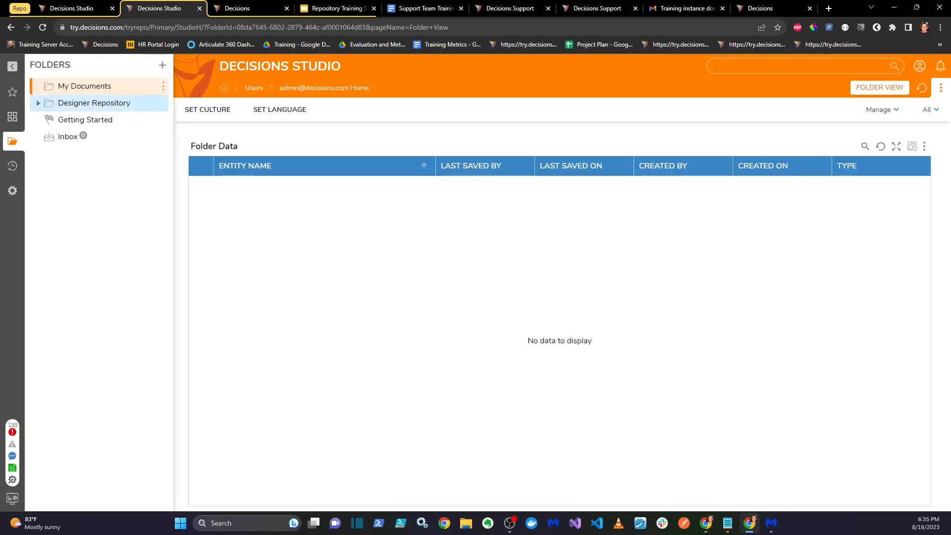
click(38, 103)
click(48, 153)
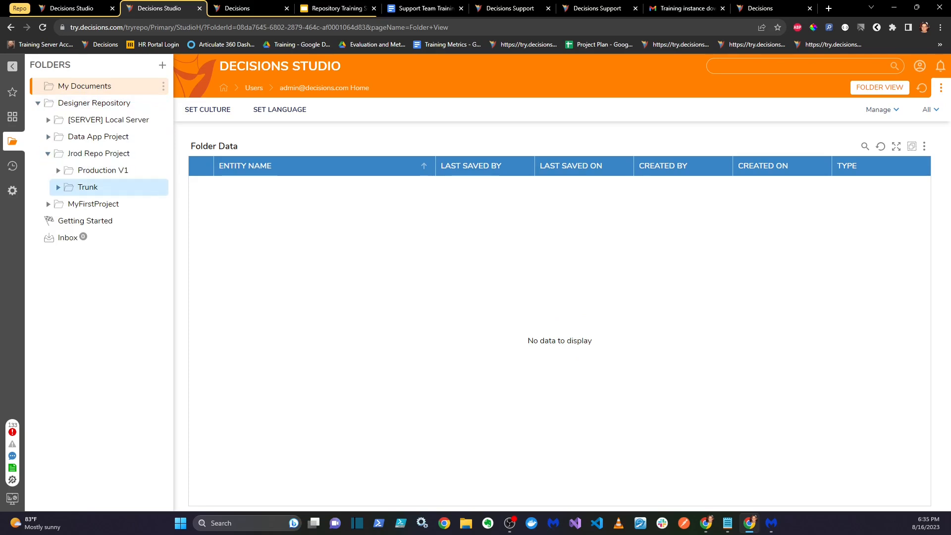
click(88, 187)
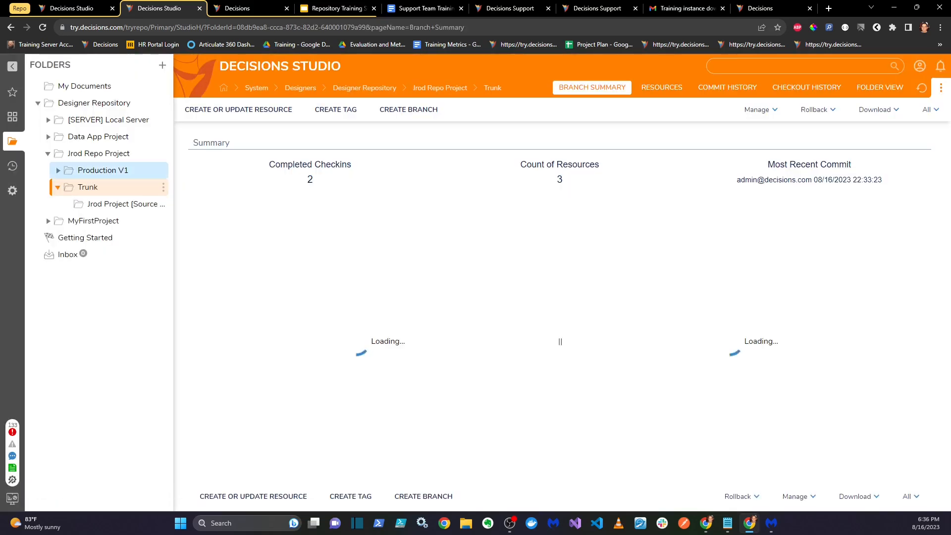
click(58, 188)
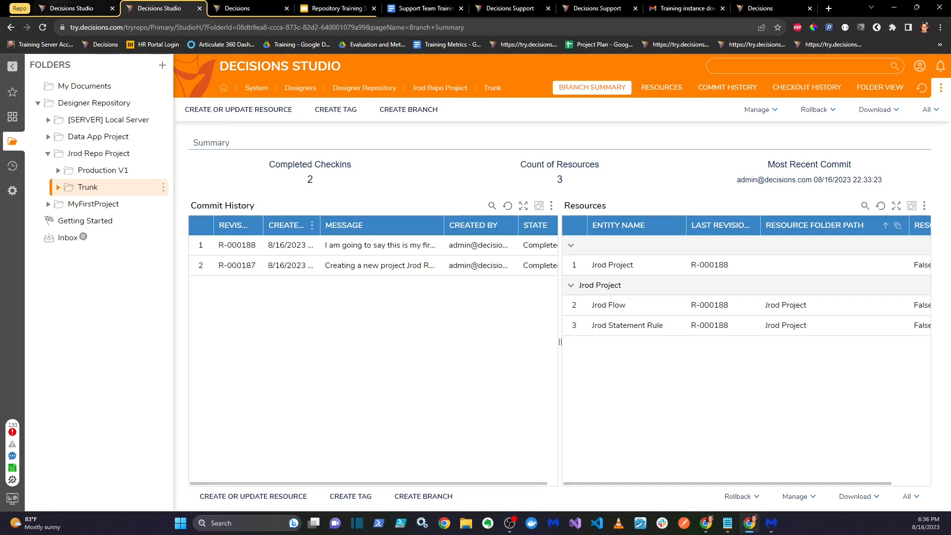
On the dev2 server, create a report named "New Feature Report" in Jrod Project and close its designer
click(72, 8)
click(158, 8)
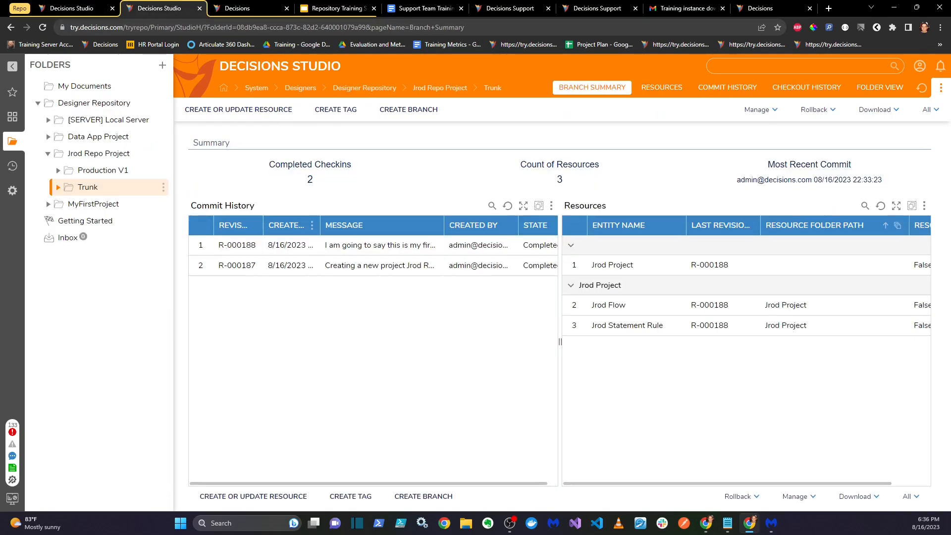
click(71, 8)
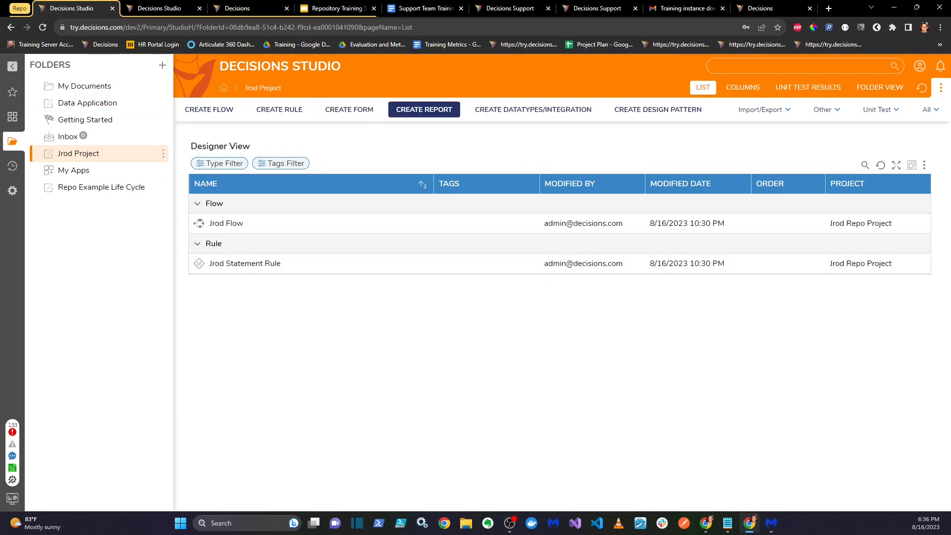
click(424, 109)
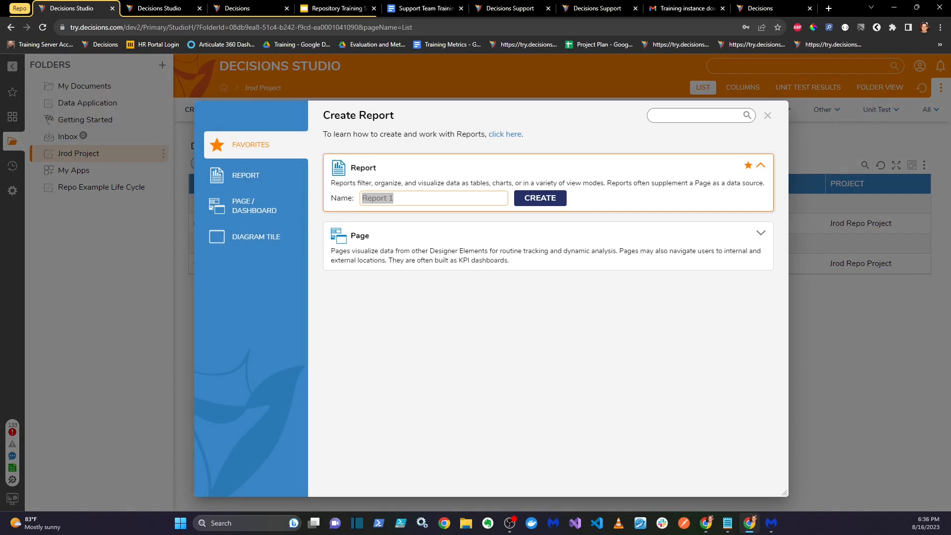
text(New Feature Report)
key(Return)
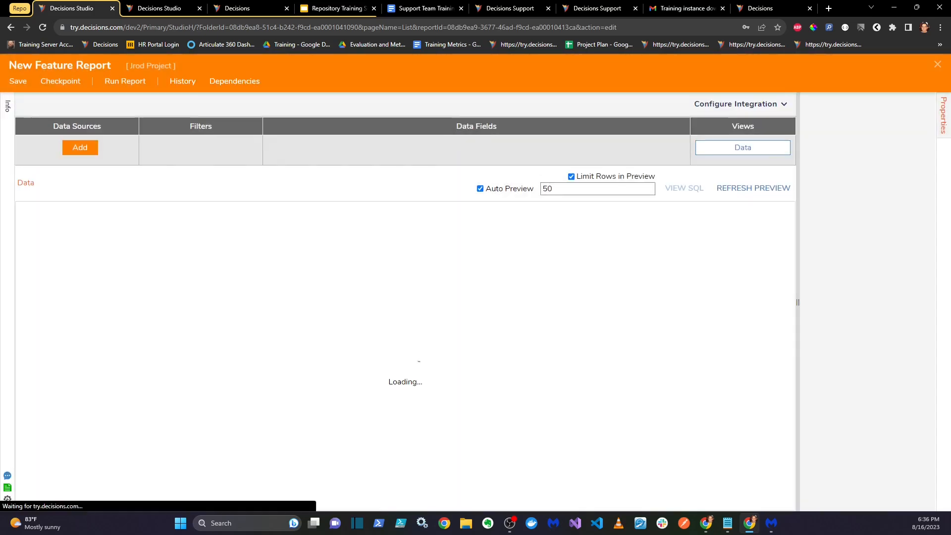
click(937, 64)
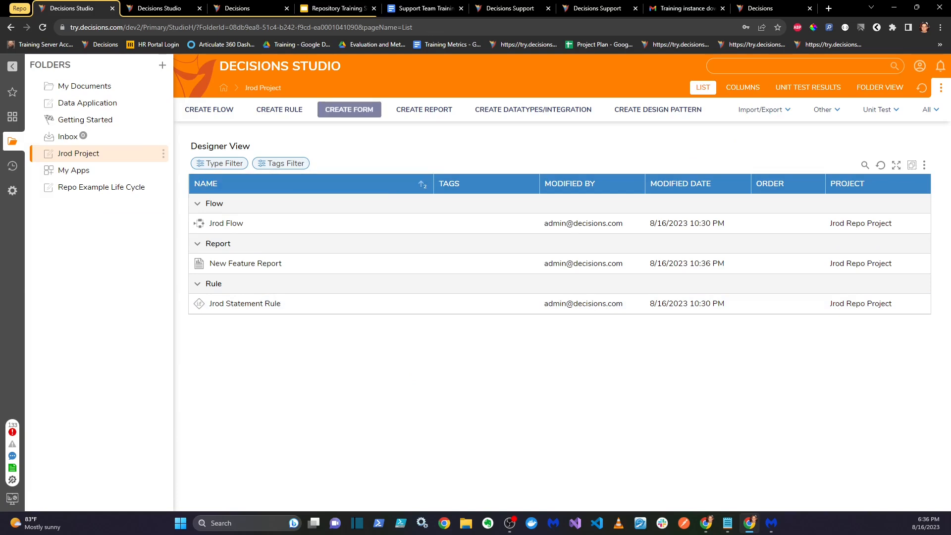
Create a standard Form named "Pretending useful form" in Jrod Project, correcting the misspelled first word
click(349, 110)
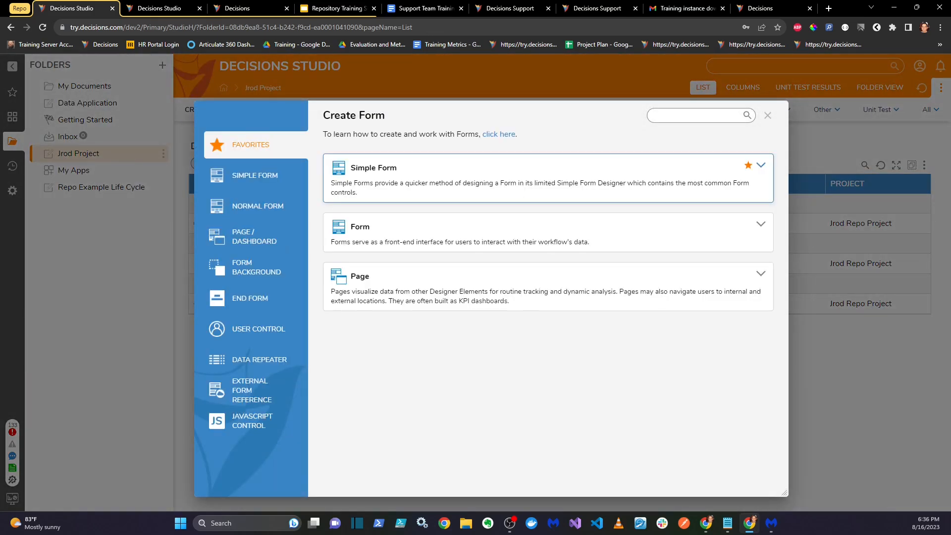
click(372, 231)
key(BackSpace)
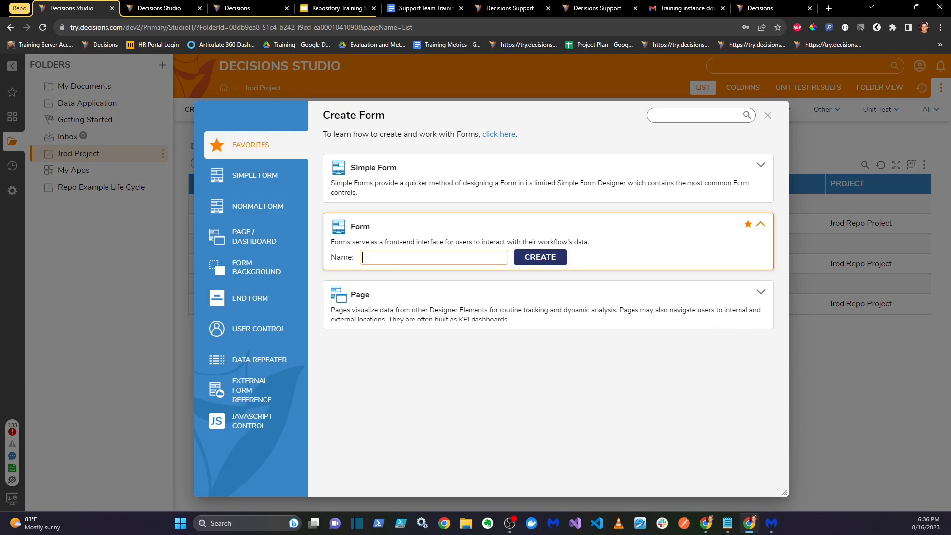
text(Pre)
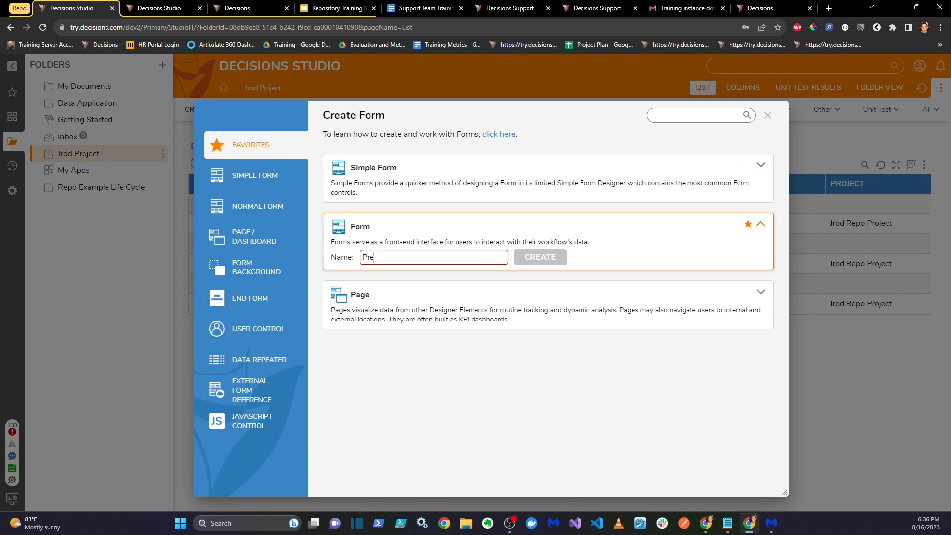
text(ntinnding useful form)
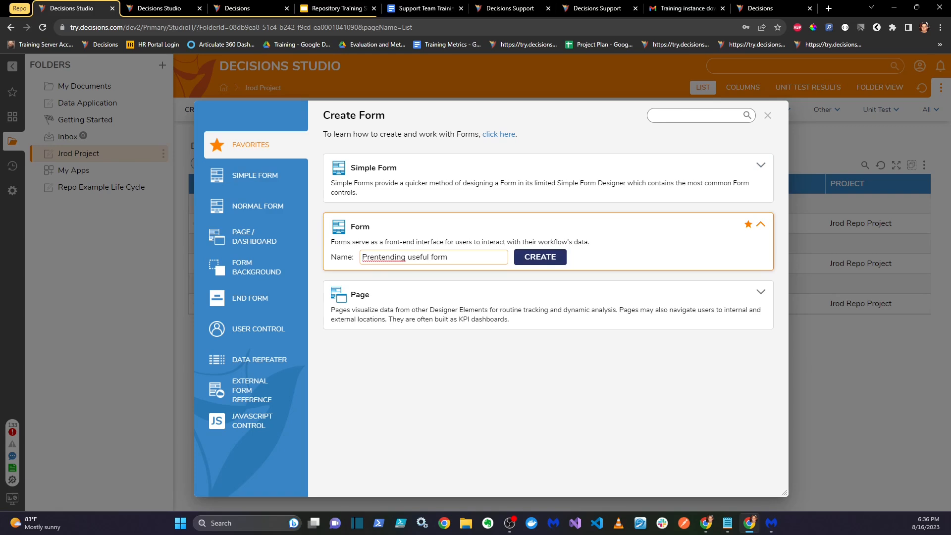
right_click(379, 255)
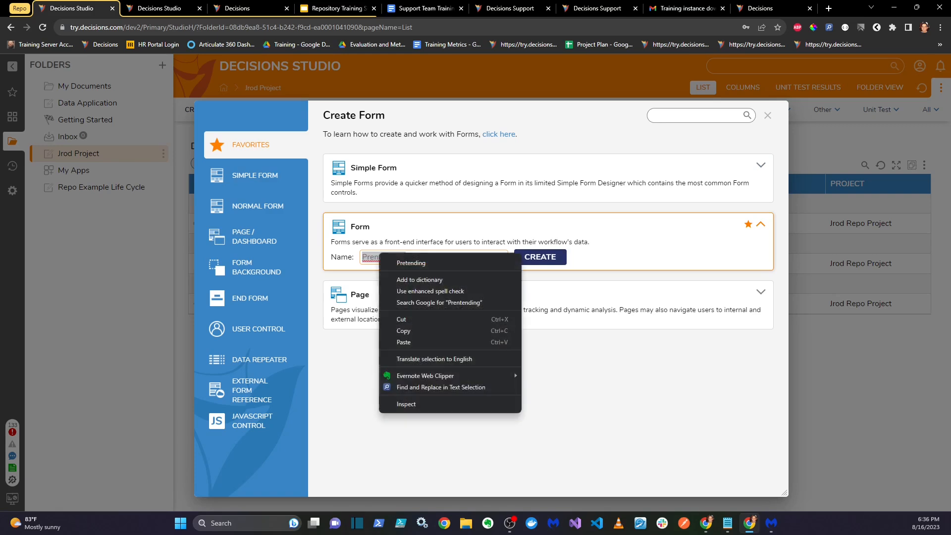
click(400, 261)
click(539, 258)
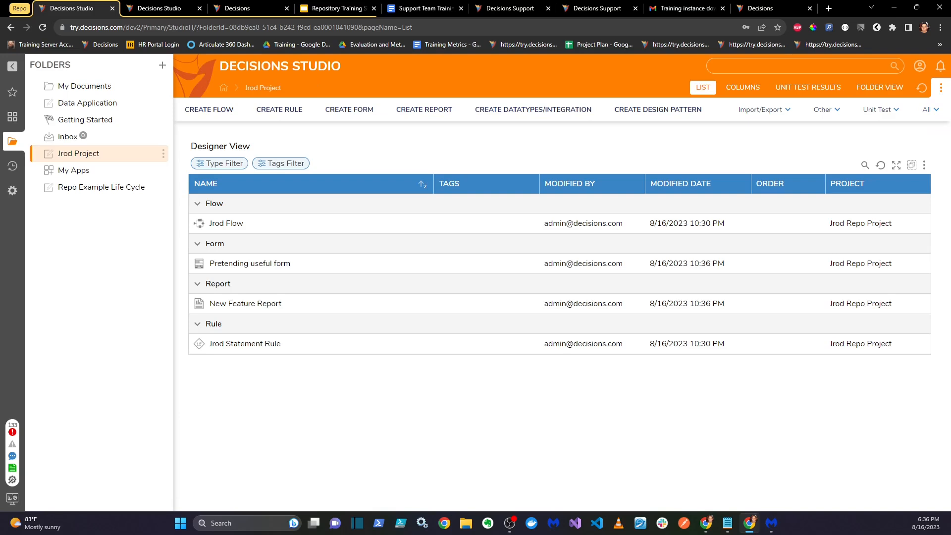
Check in the new form and report to Jrod Repo Project's Trunk with the comment "Add new features to trunk"
click(162, 153)
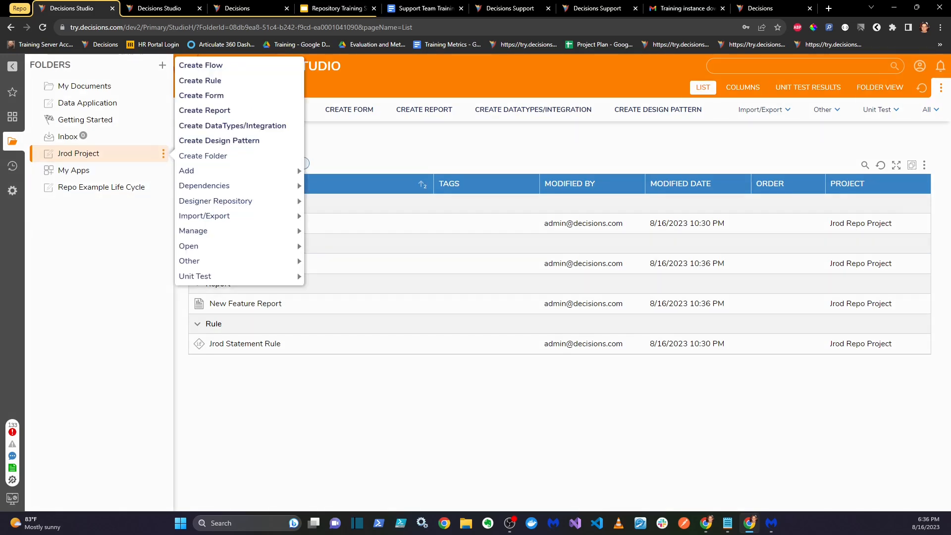
mouse_move(232, 200)
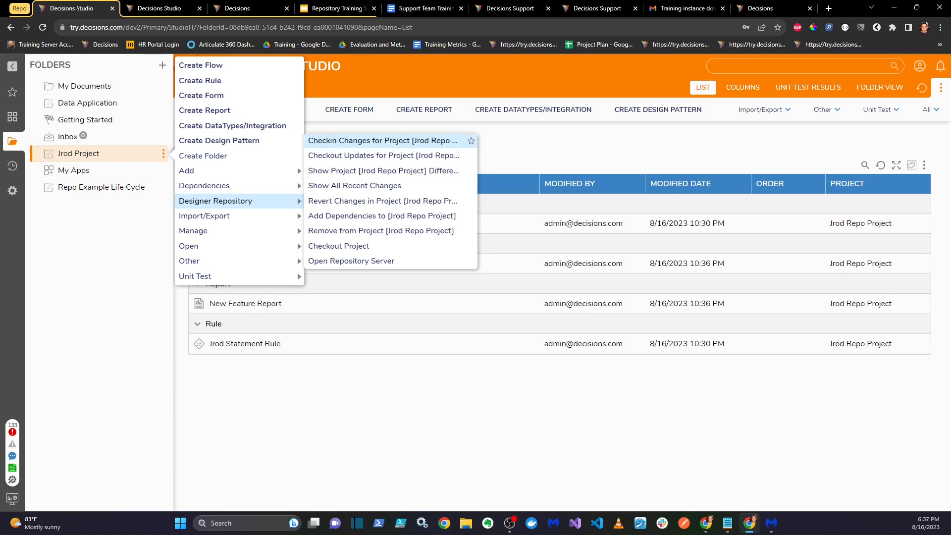
click(379, 141)
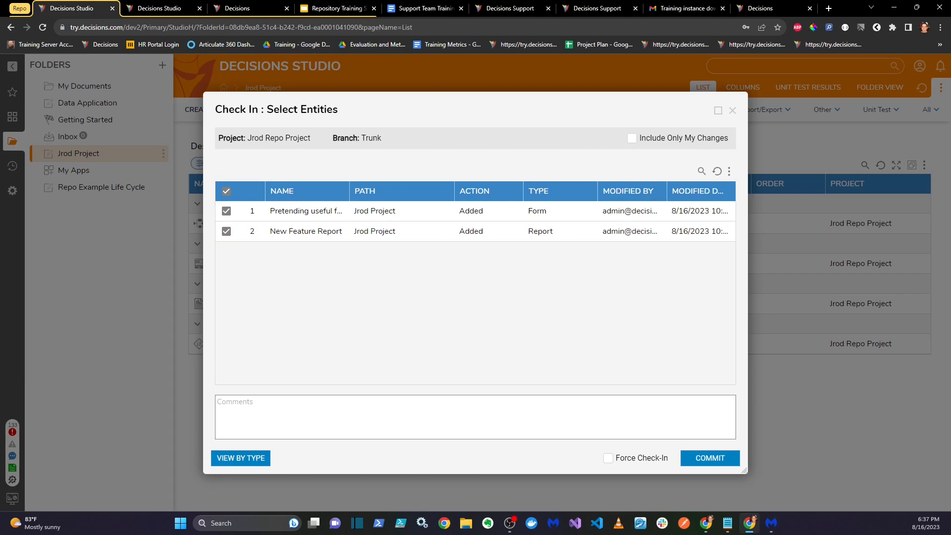
click(475, 417)
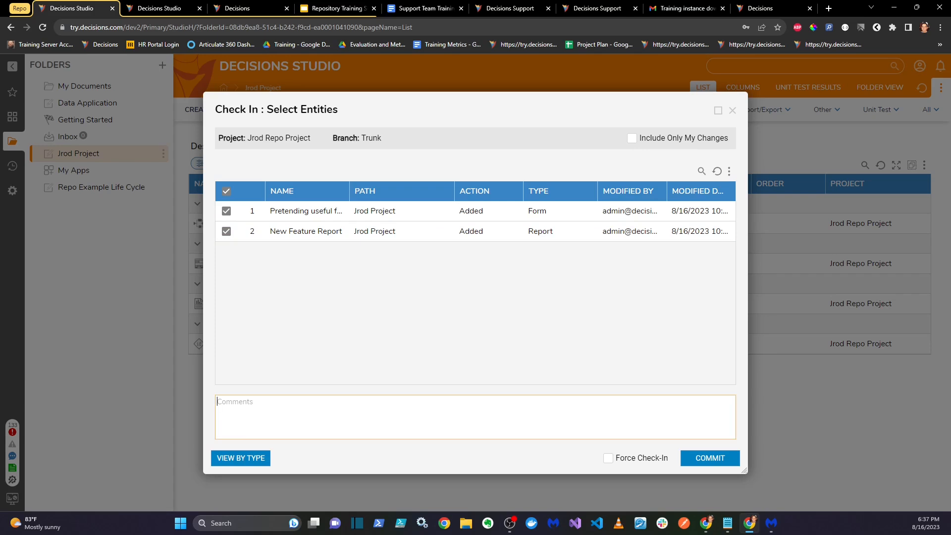
text(Add new)
text( features to new)
text(urnk)
text(nk)
click(710, 457)
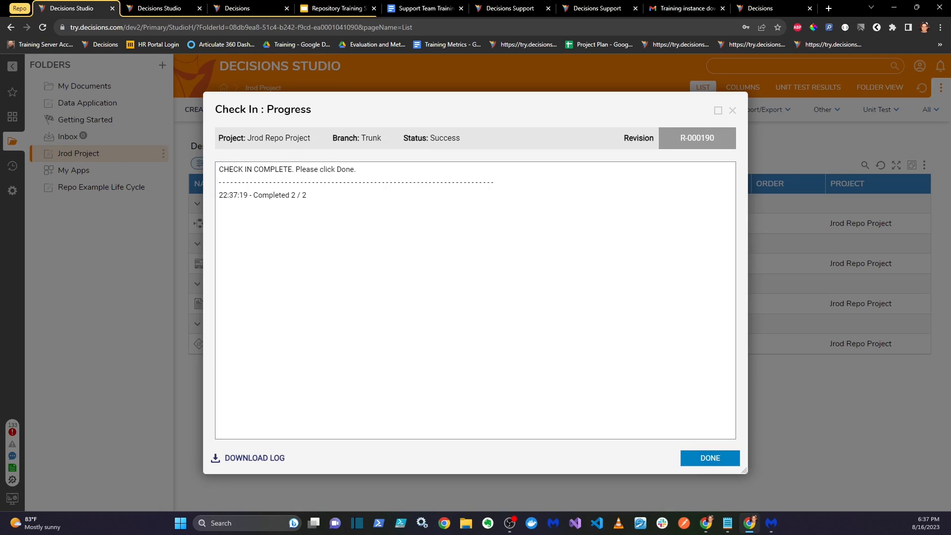
click(710, 458)
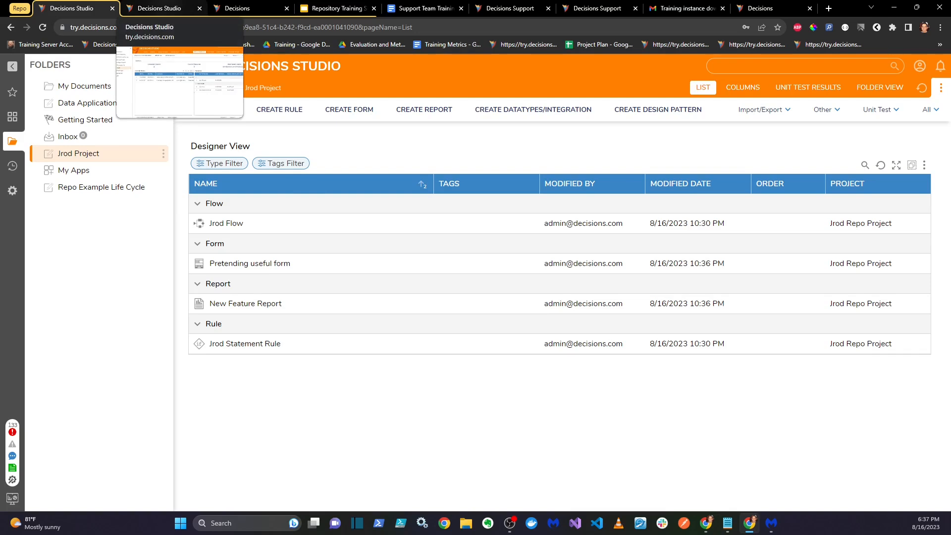
Reload the repository server and examine the Trunk branch's commit history and the new form's last revision
click(159, 8)
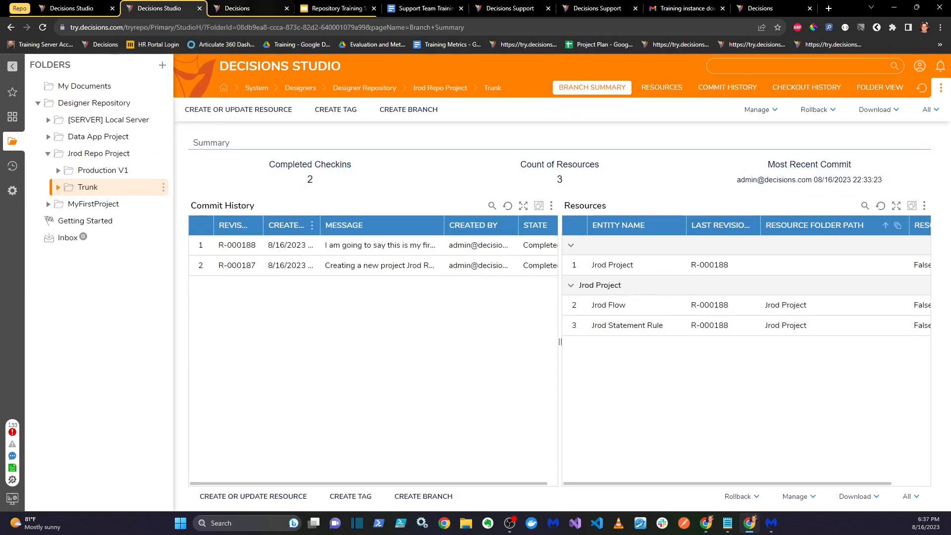
click(42, 27)
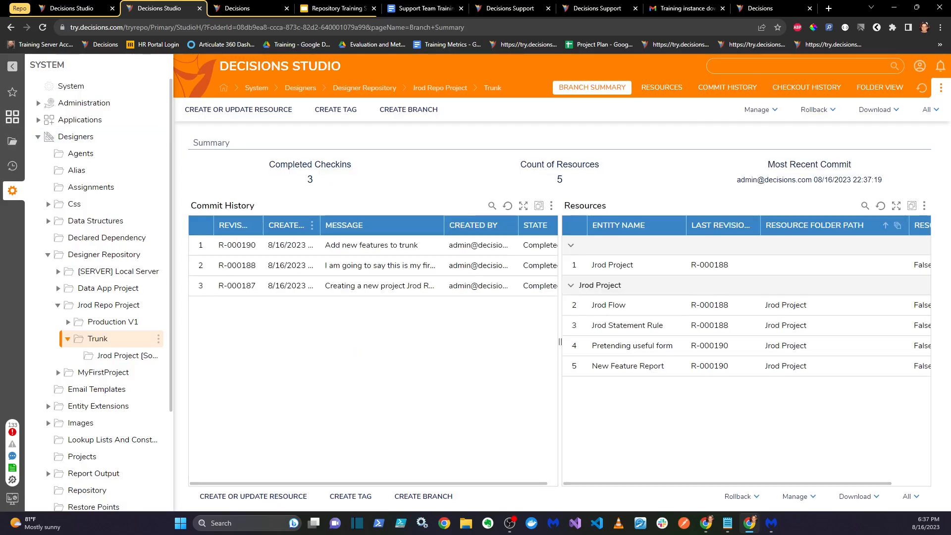
click(13, 141)
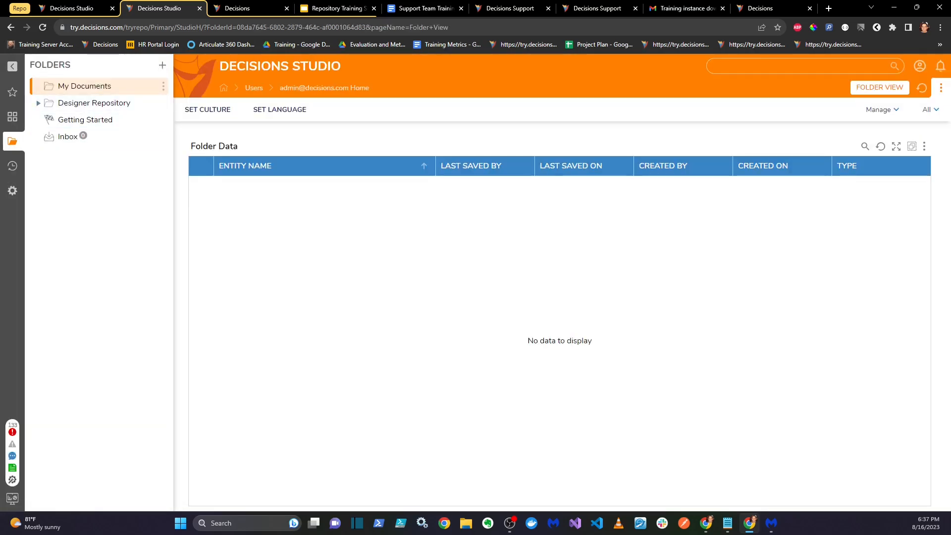
click(38, 103)
click(48, 153)
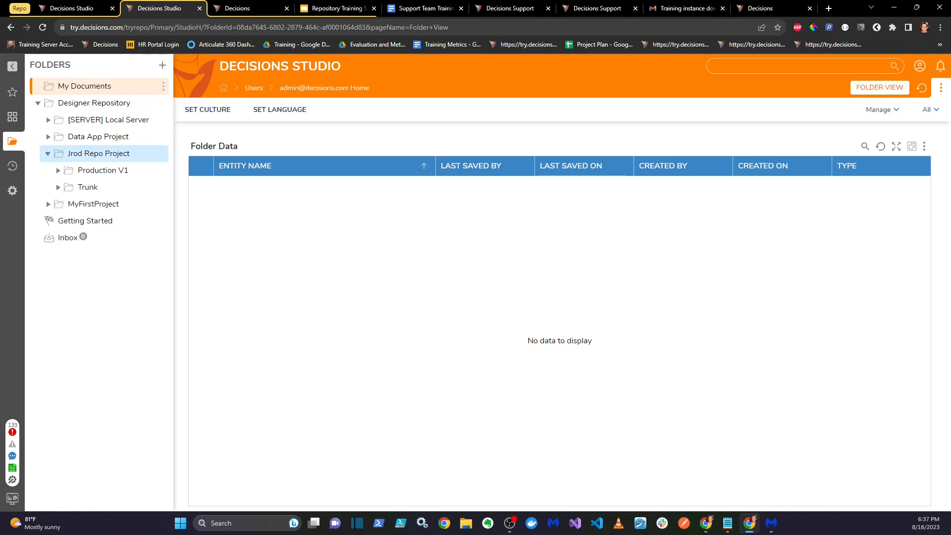
click(108, 188)
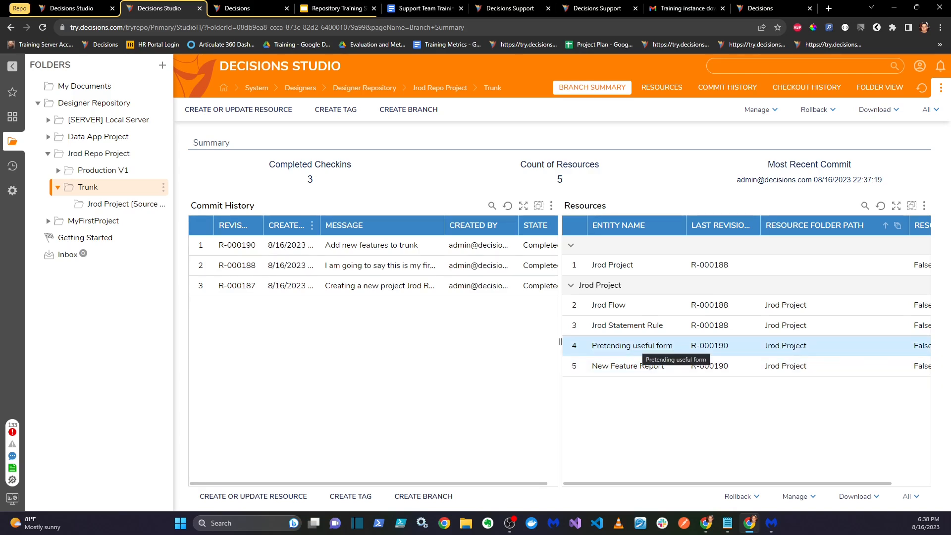
drag(690, 345, 729, 345)
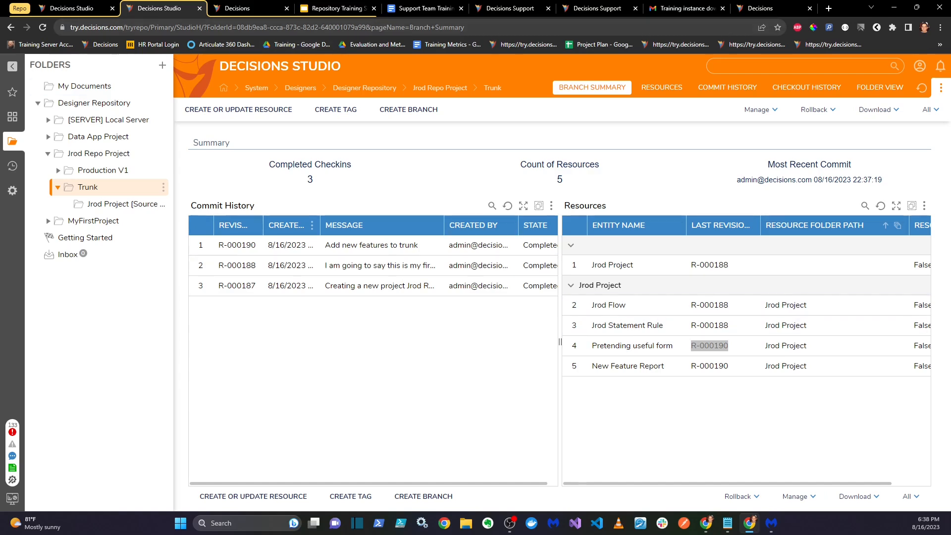
On the dev2 server, open Jrod Flow for editing and add a Run Rule step using the existing Jrod Statement Rule
click(75, 8)
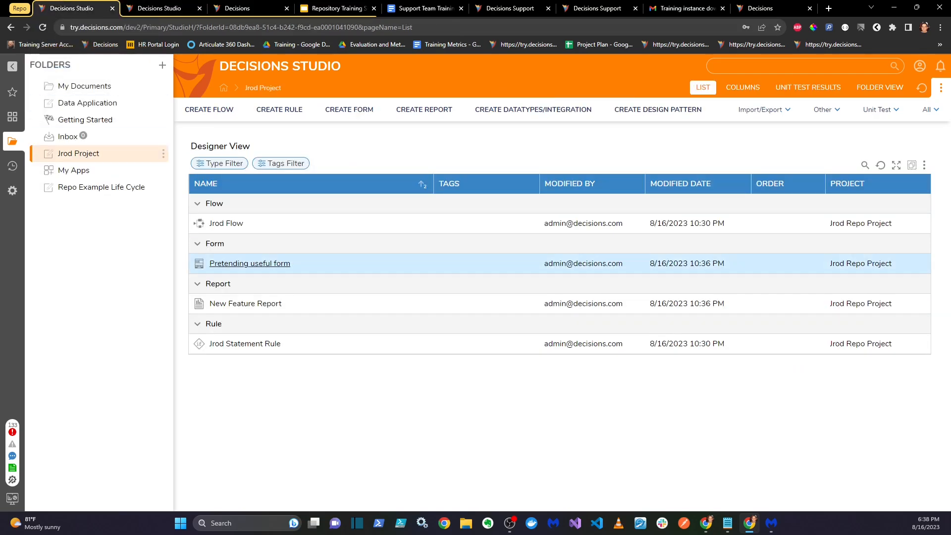
click(226, 223)
click(264, 145)
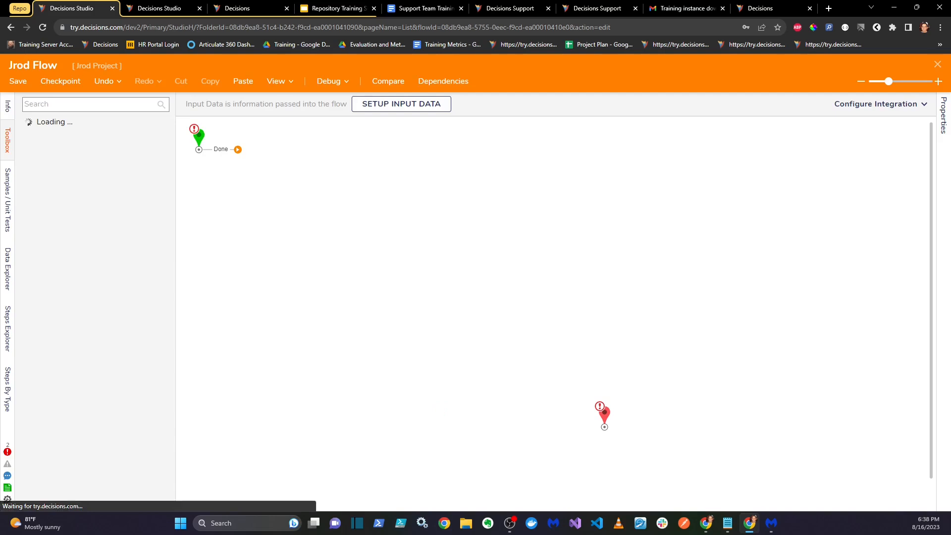
click(94, 105)
text(run rule)
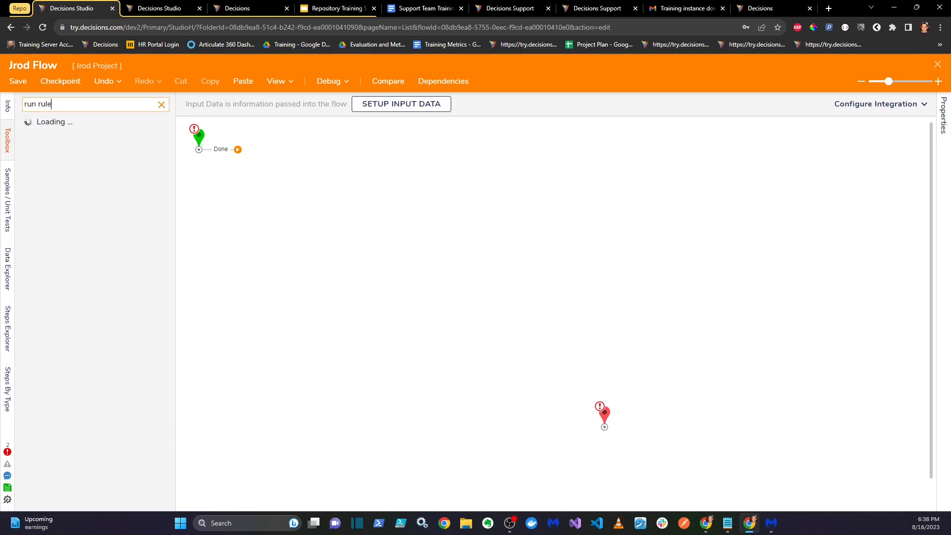
drag(56, 123, 313, 187)
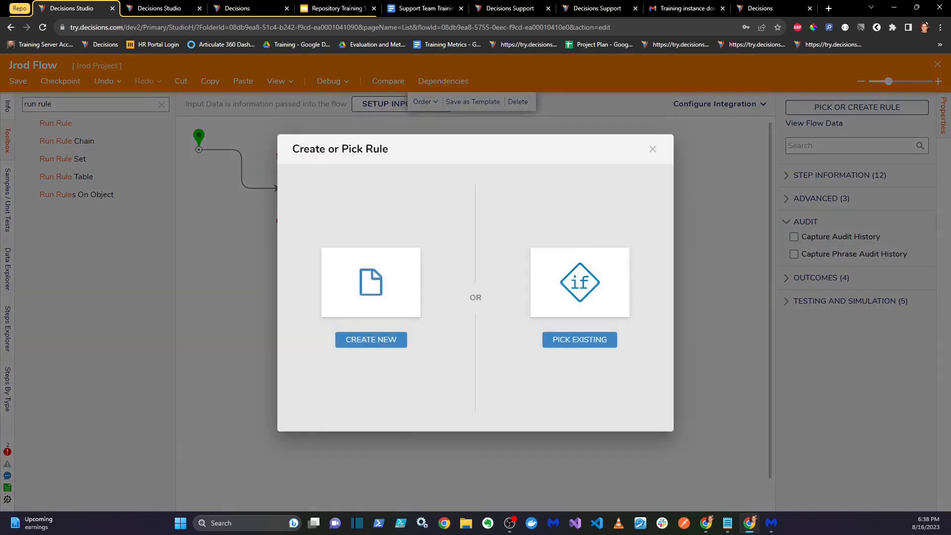
click(580, 340)
click(367, 182)
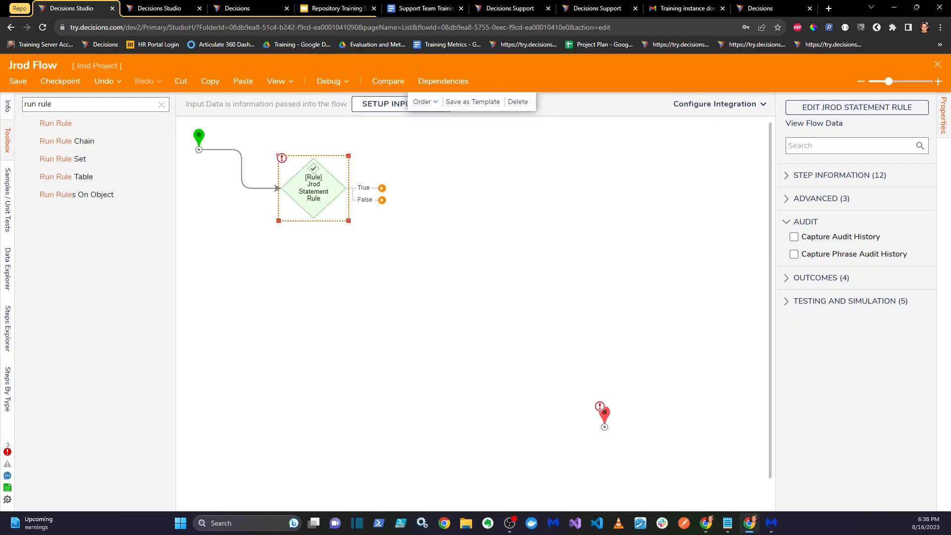
Add a Create Data step connecting the rule's True and False outcomes to the end step, and save and close the flow
click(160, 104)
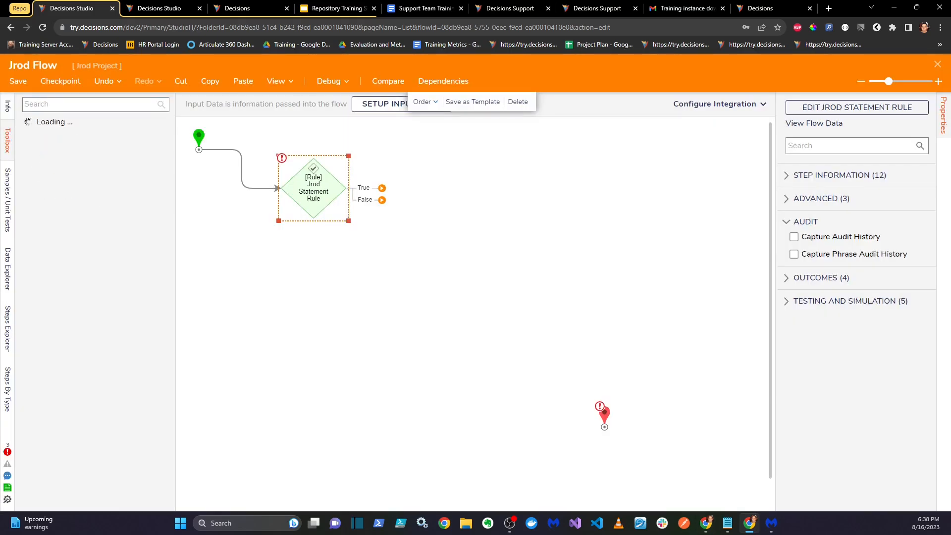
drag(72, 183, 469, 190)
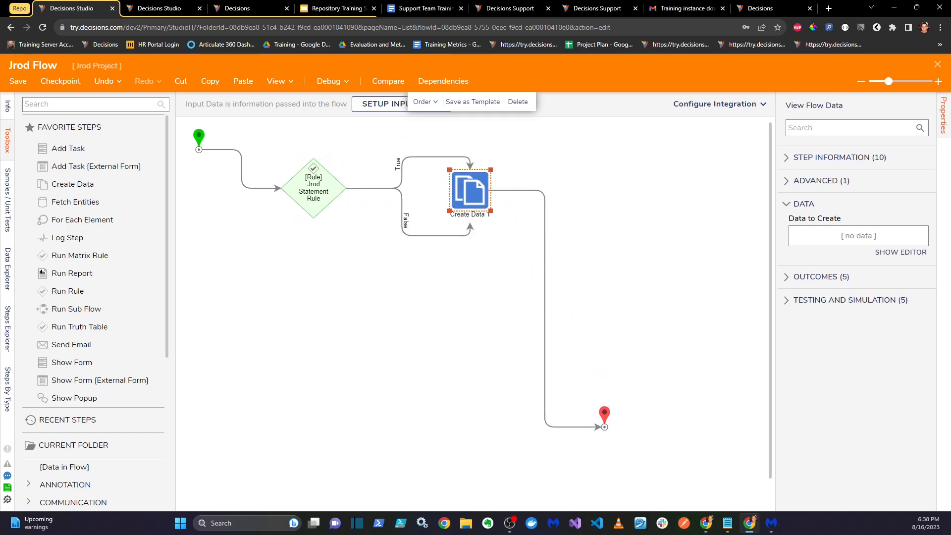
click(937, 65)
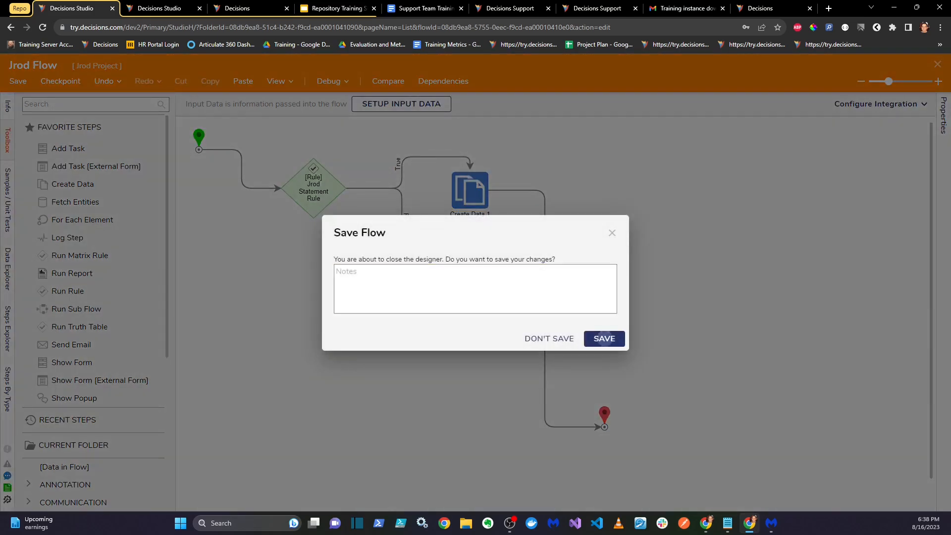
click(605, 337)
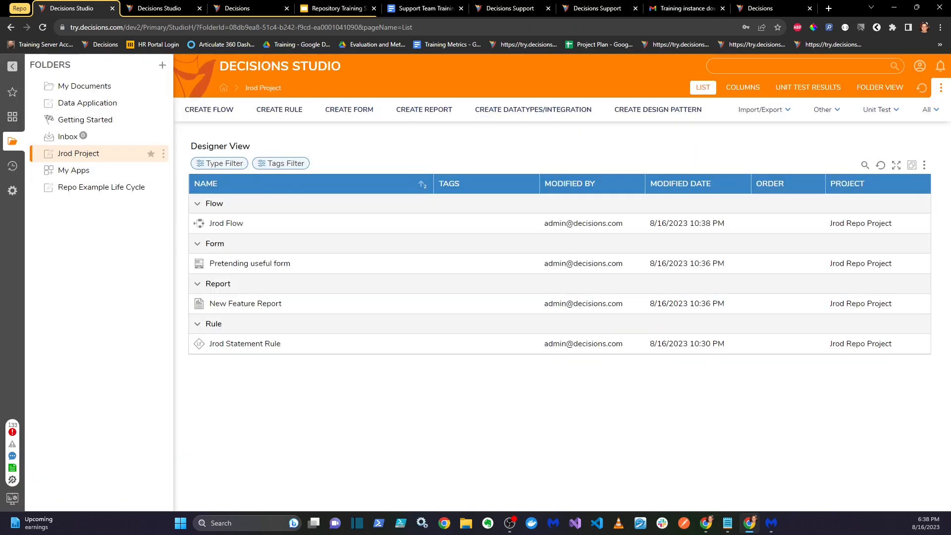
right_click(293, 223)
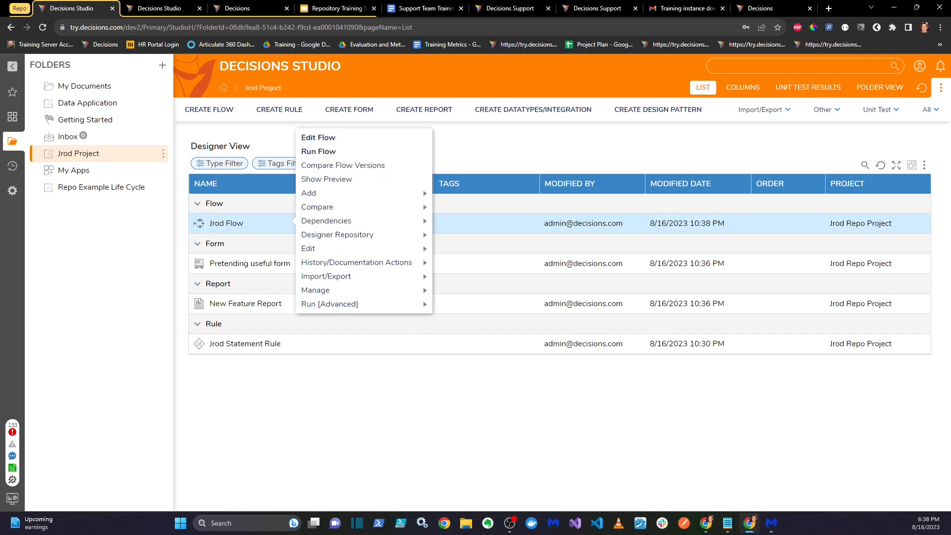
mouse_move(337, 234)
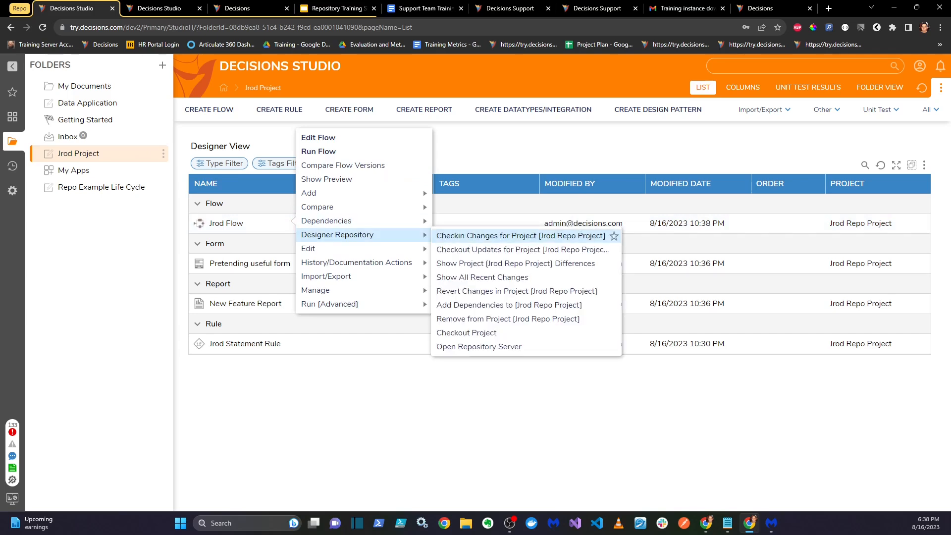
click(495, 235)
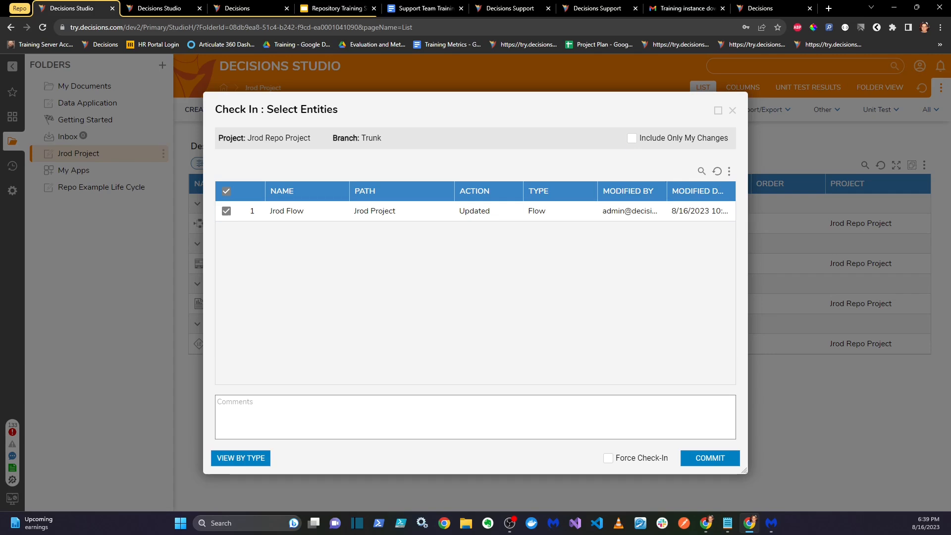
click(732, 110)
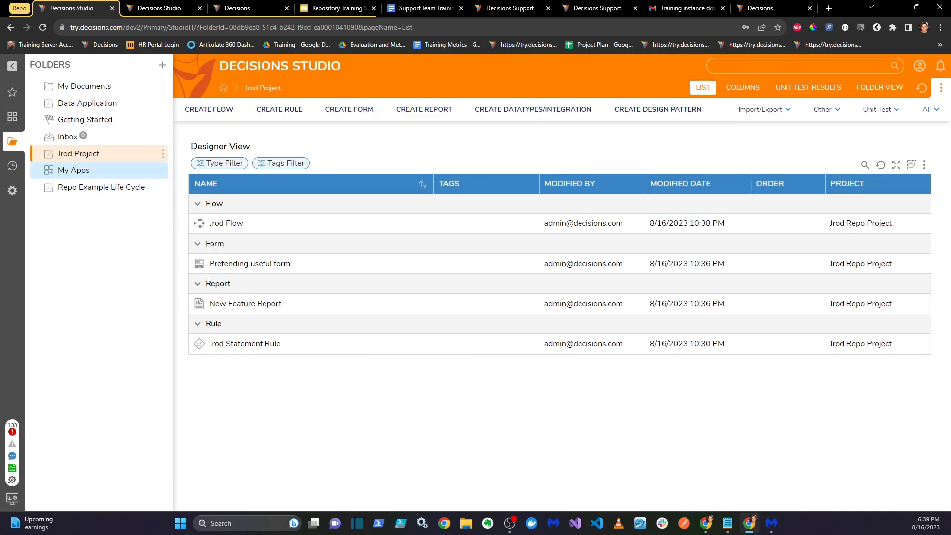
Check in the updated Jrod Flow to Jrod Repo Project's Trunk with the comment "I configured the flow to do stuff."
right_click(293, 223)
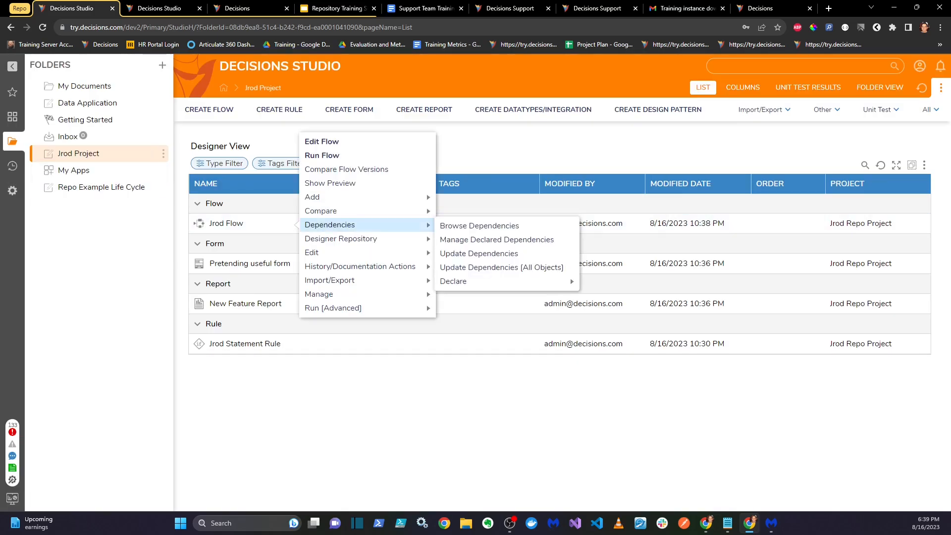
mouse_move(346, 239)
click(556, 240)
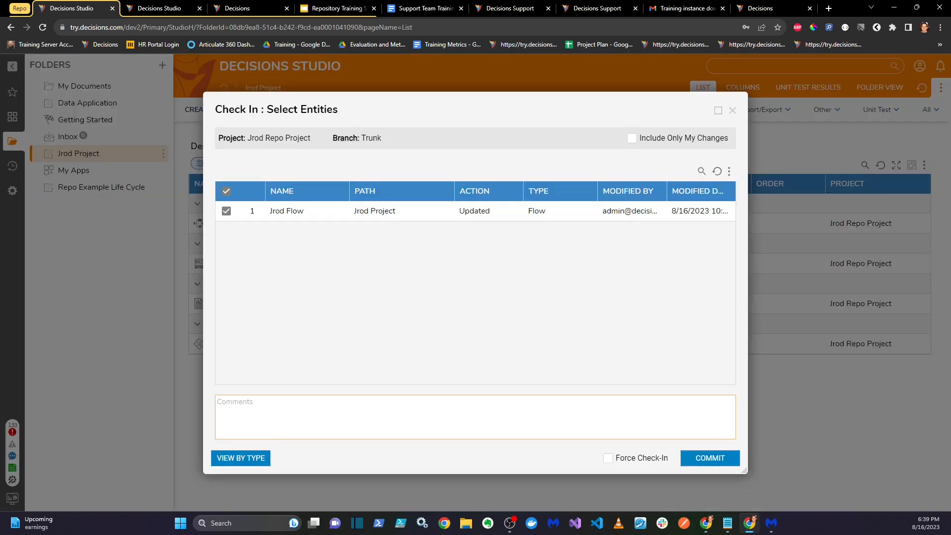
text(I configured the flow to do stuff.)
click(709, 458)
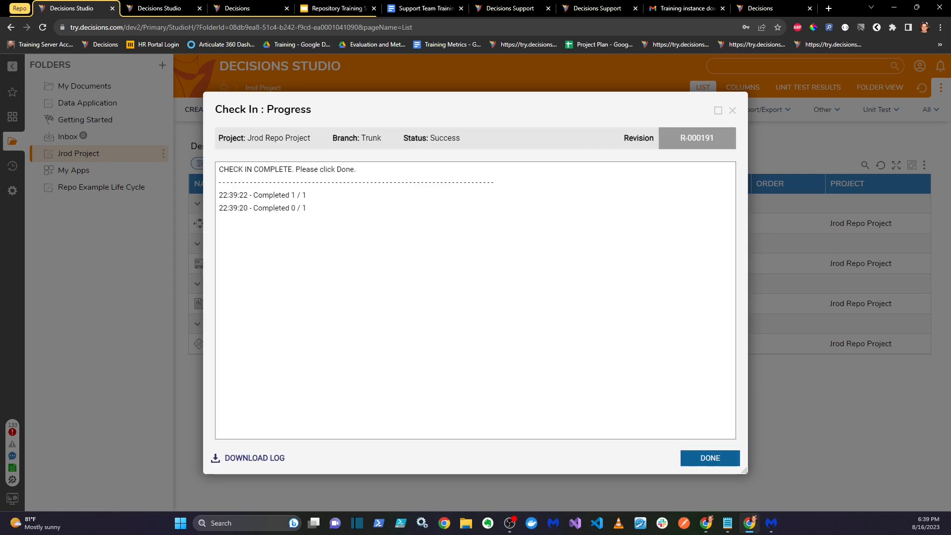
click(710, 458)
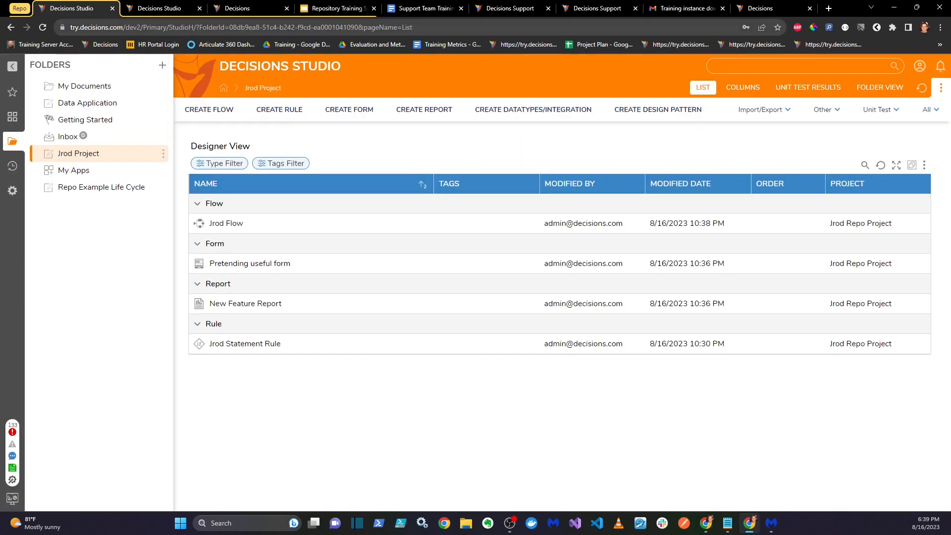
Reload the repository server, reopen Jrod Repo Project's Trunk, and examine its commit history and Jrod Flow's last revision
click(160, 8)
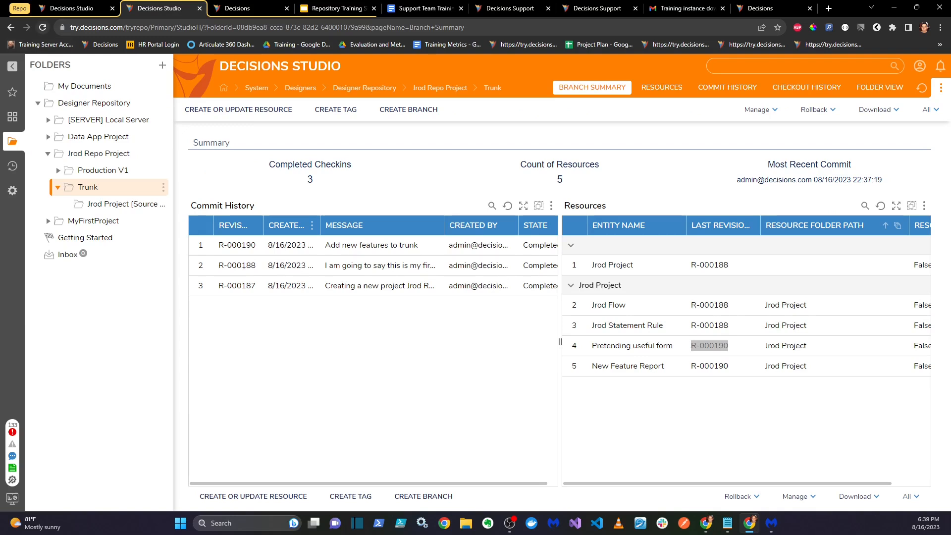
click(42, 27)
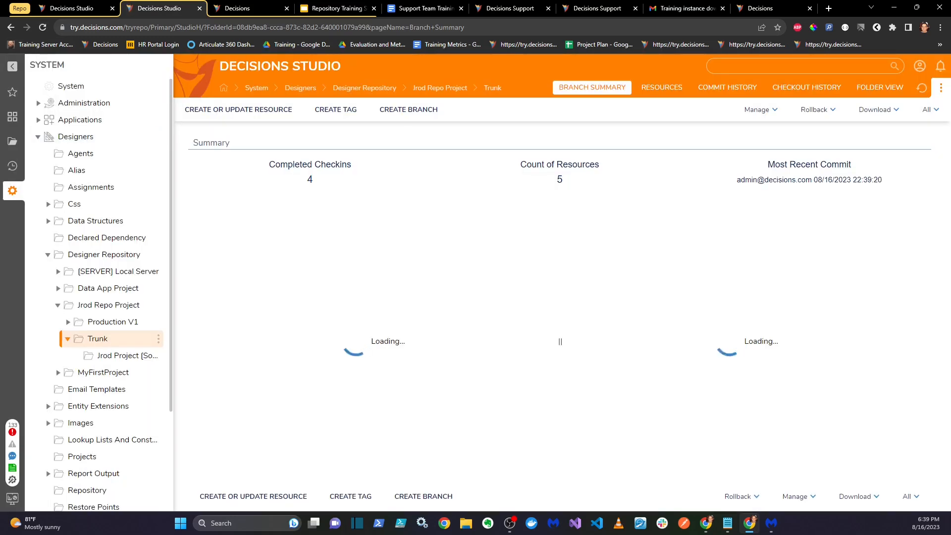
click(12, 141)
click(39, 103)
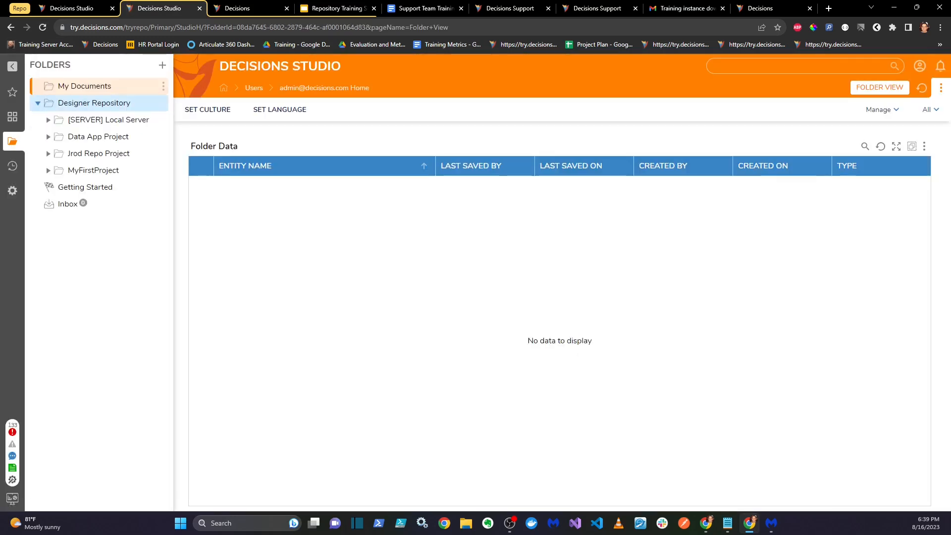
click(48, 153)
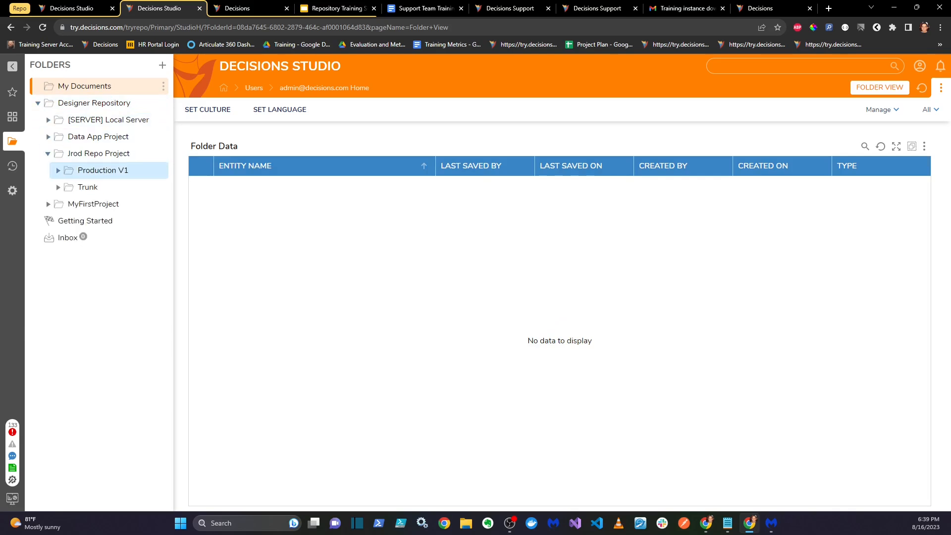
click(88, 187)
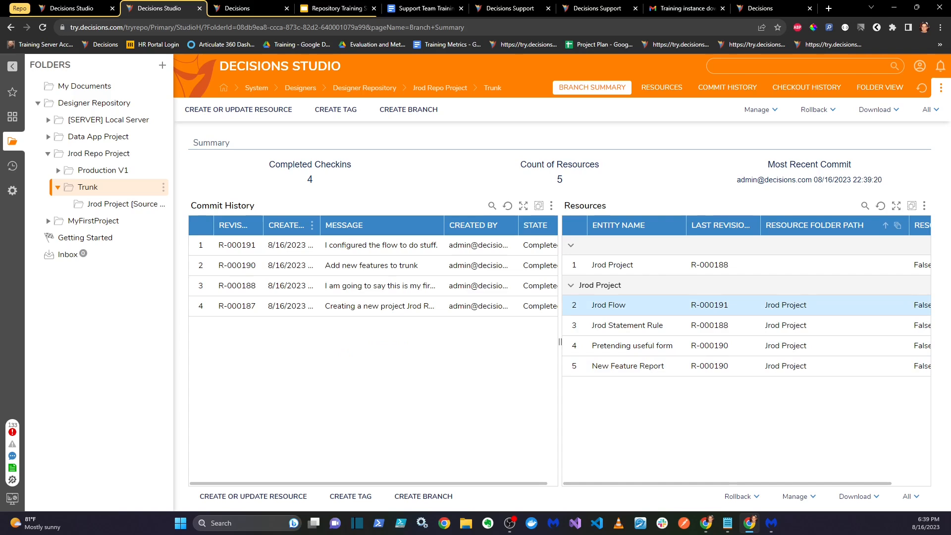
drag(728, 305, 691, 305)
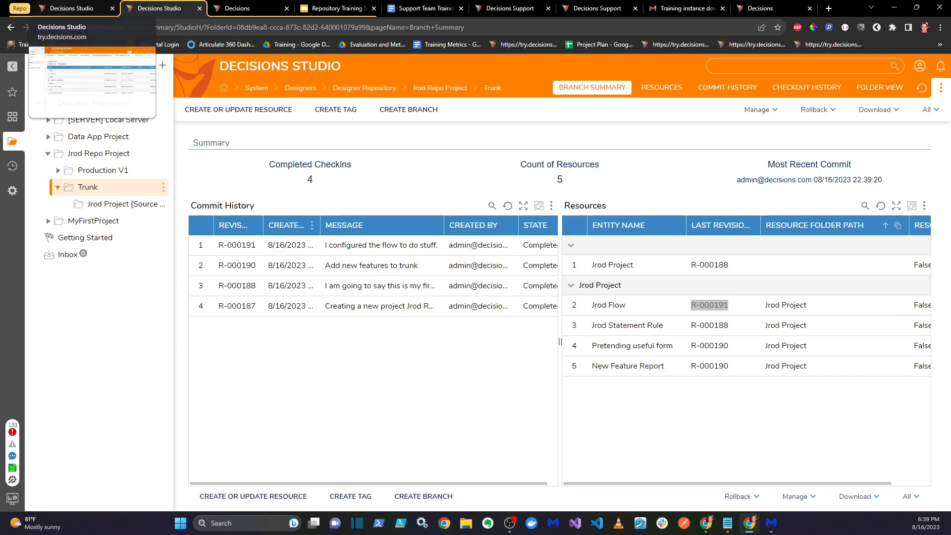
On the dev2 server, delete the form "Pretending useful form" from Jrod Project
click(72, 8)
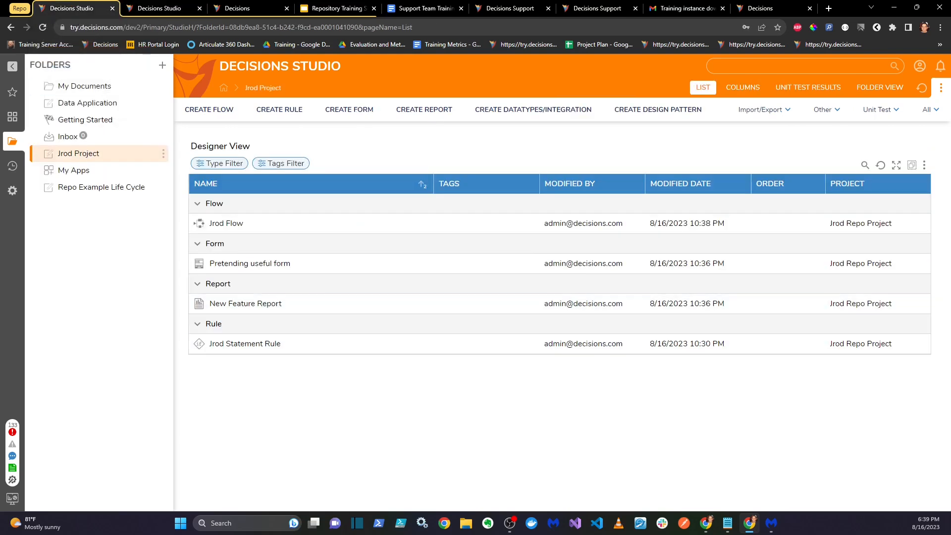
right_click(245, 264)
mouse_move(307, 274)
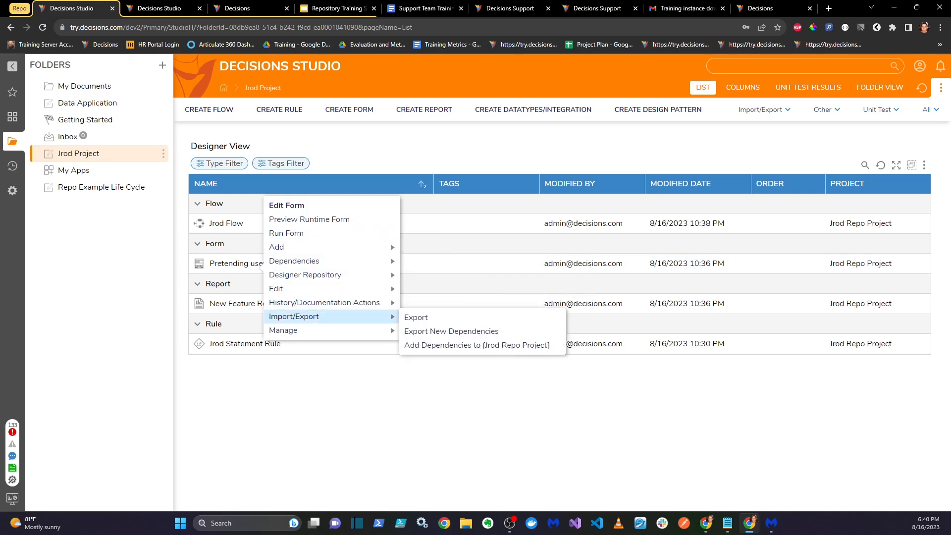
mouse_move(297, 330)
click(426, 331)
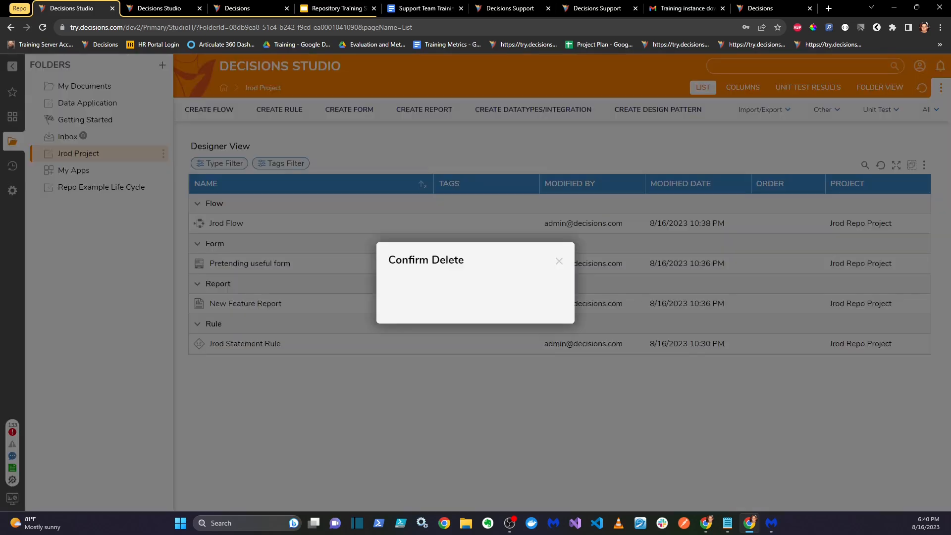
click(557, 310)
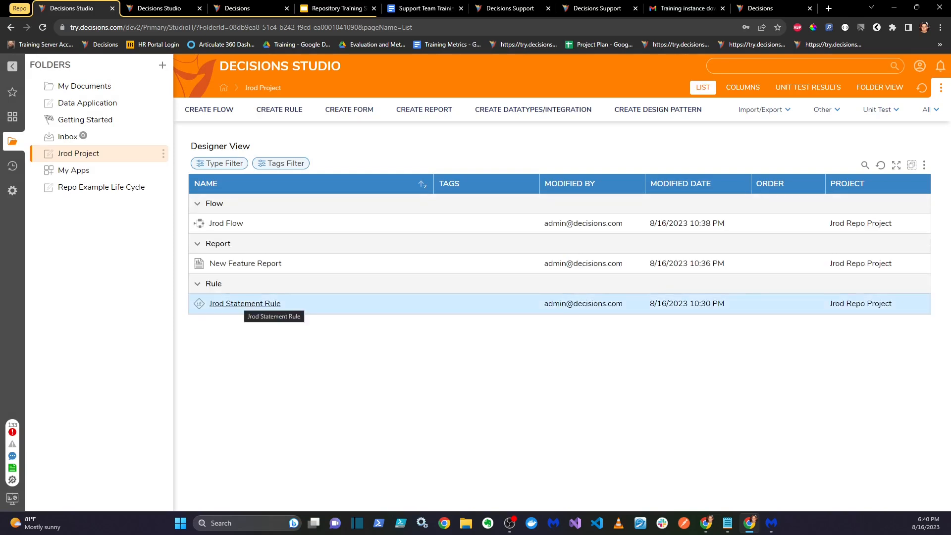
Check in the form's deletion to Jrod Repo Project's Trunk with the comment "yup I deleted the un useful form"
click(163, 153)
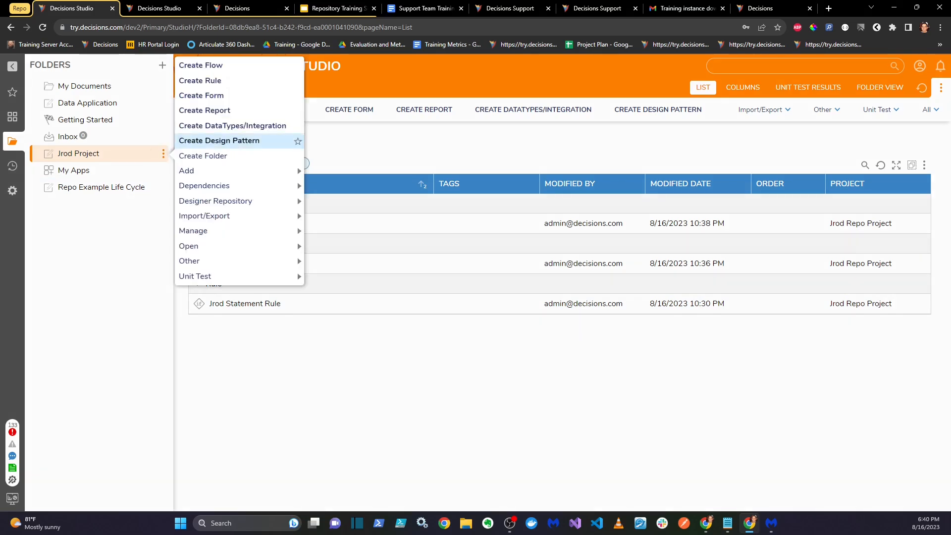
mouse_move(223, 200)
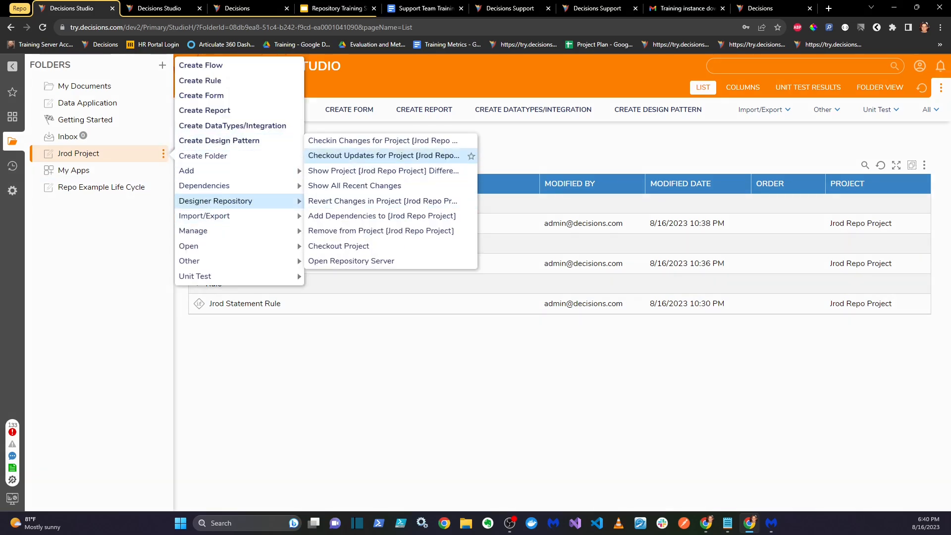
click(381, 140)
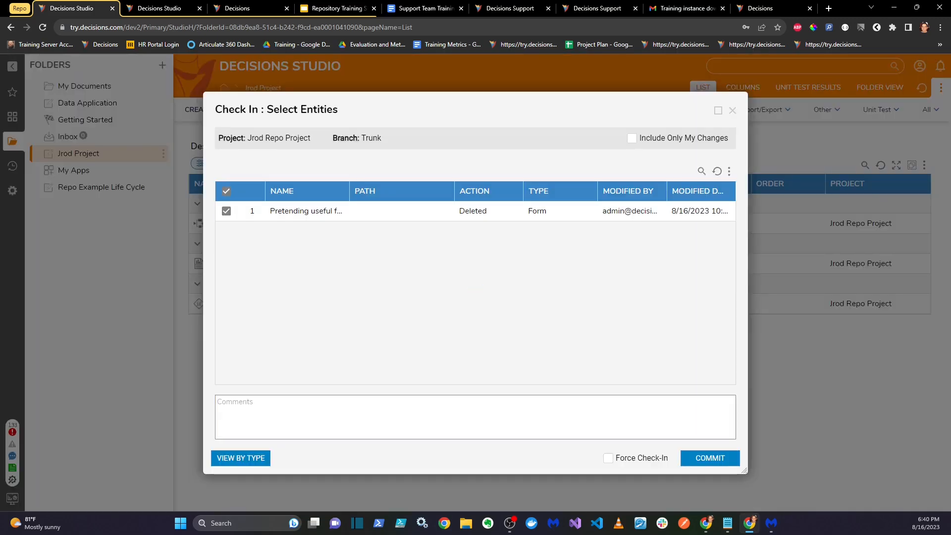
click(475, 416)
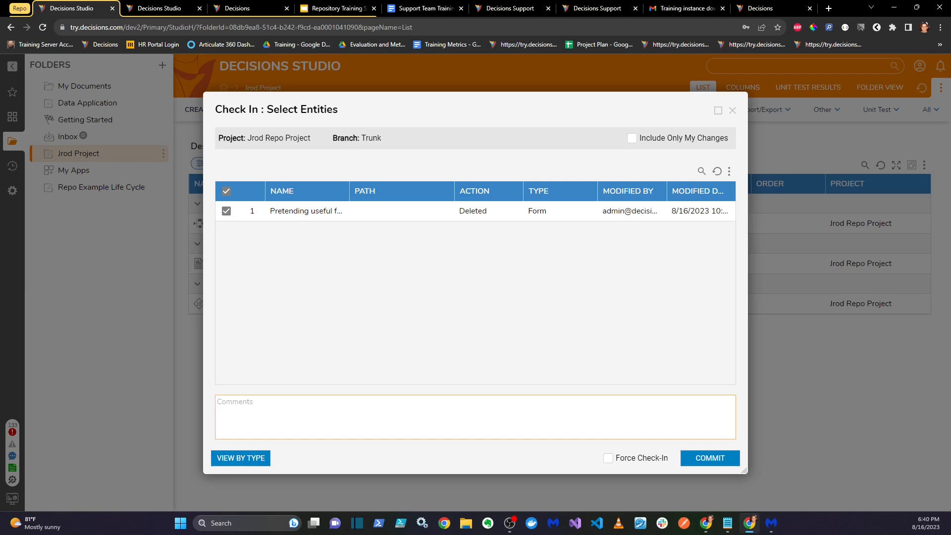
text(yup I deleted the un useful form)
click(710, 458)
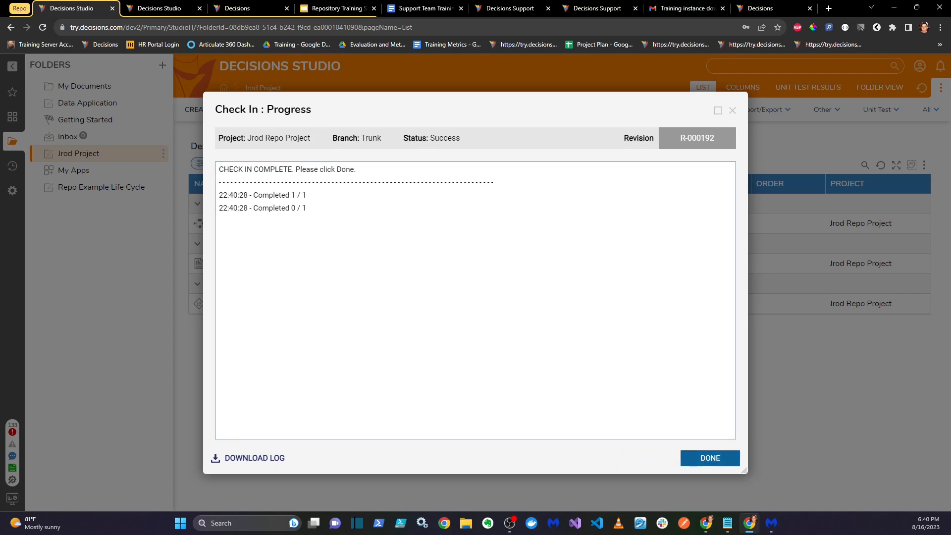
click(710, 457)
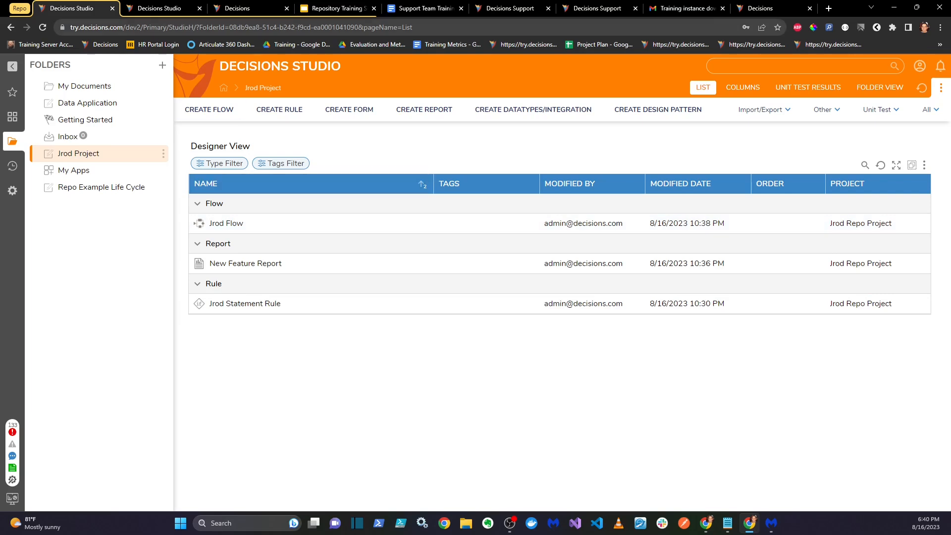
Reload the repository server's Trunk summary to examine the deletion commit and the deleted form's resource entry
click(158, 9)
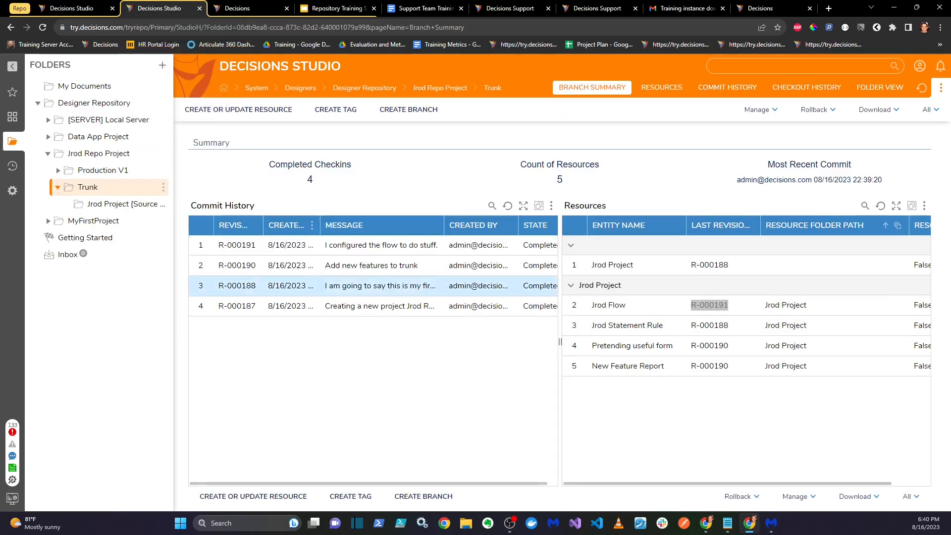
click(42, 28)
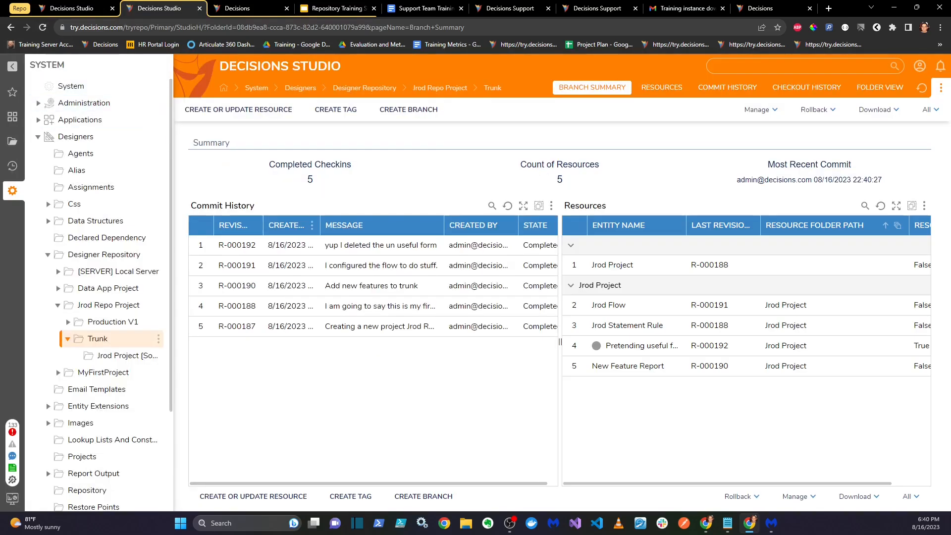
Reopen Jrod Repo Project's Trunk, widen the resource name column, and examine the actions available for the deleted form "Pretending useful form"
click(39, 102)
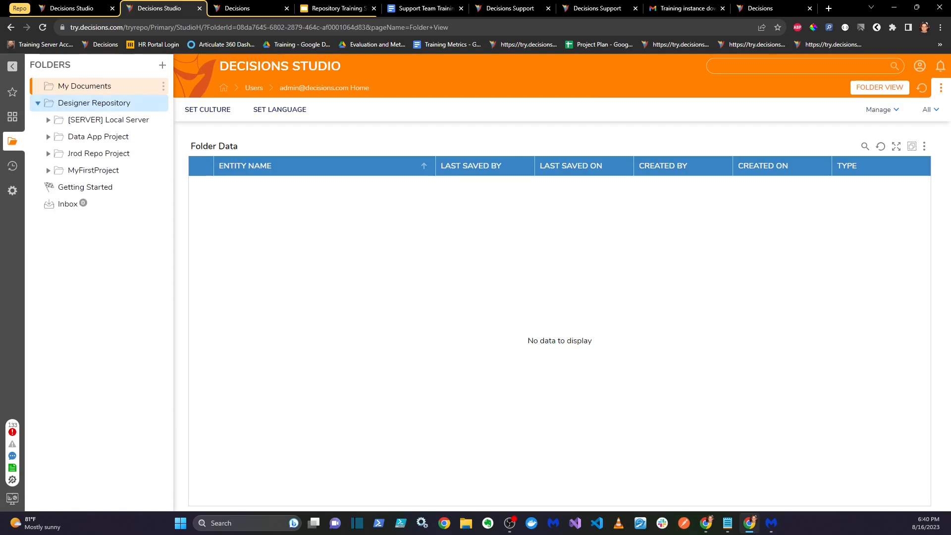
click(48, 153)
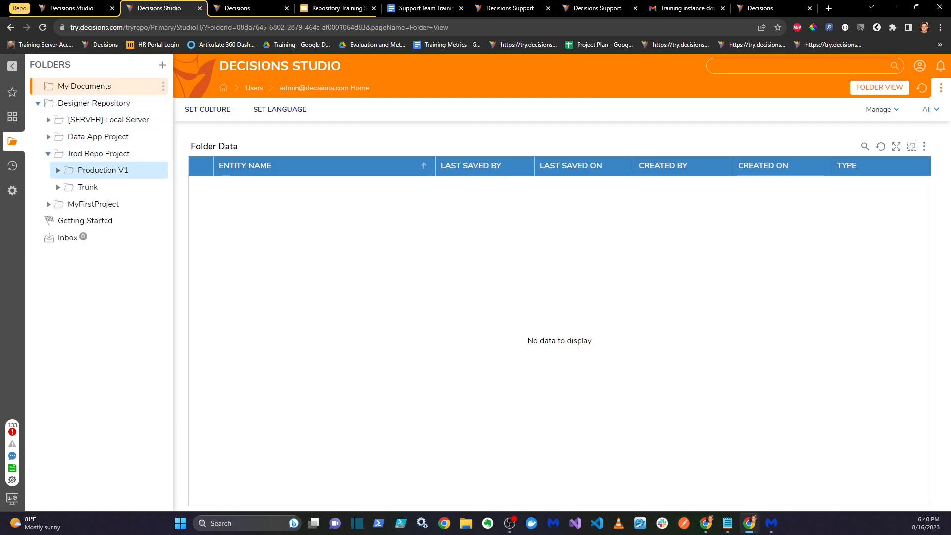
click(88, 187)
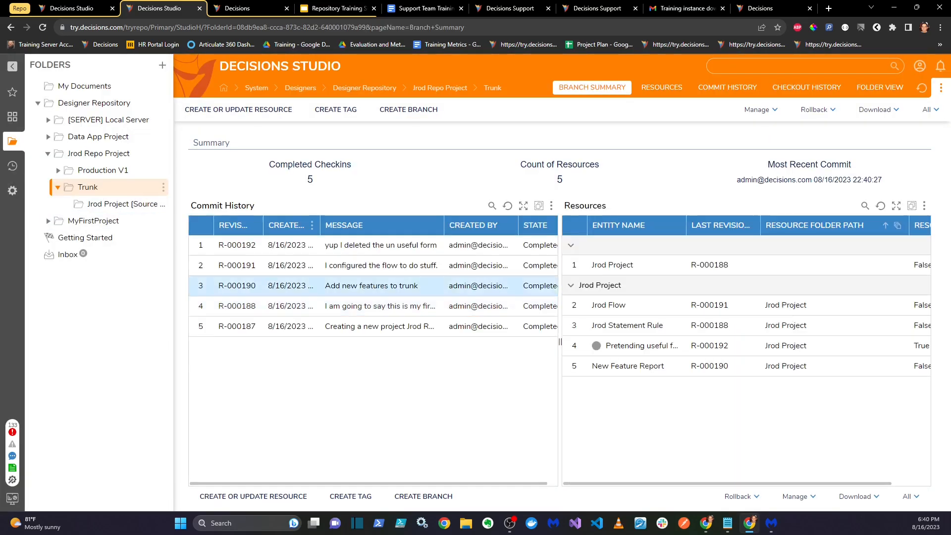
drag(686, 225, 704, 225)
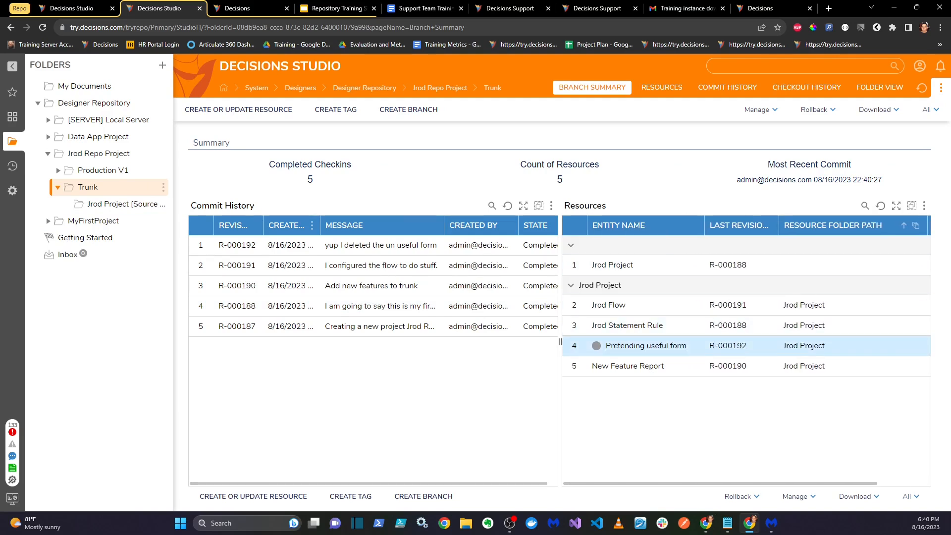
right_click(684, 345)
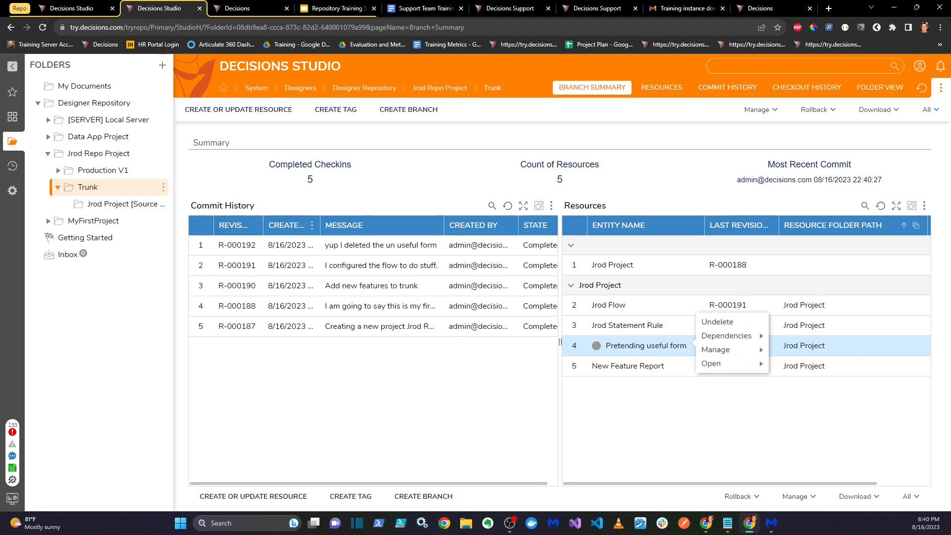
mouse_move(723, 350)
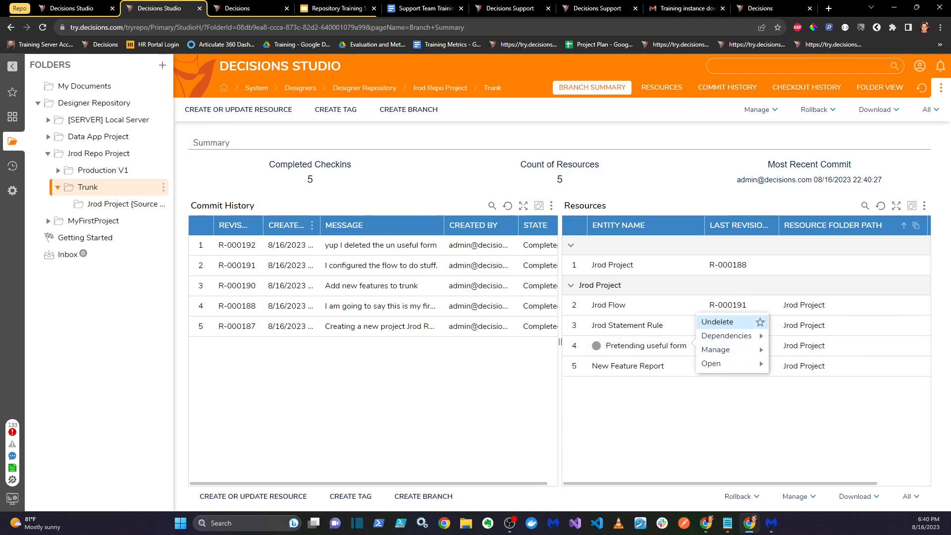
click(678, 400)
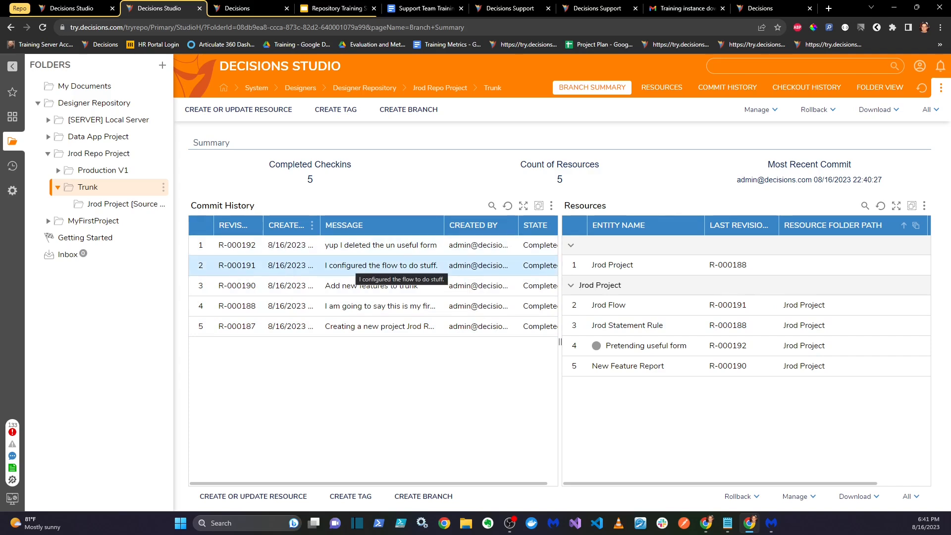
Roll back Jrod Repo Project's Trunk to revision R-000191, the commit "I configured the flow to do stuff."
right_click(352, 267)
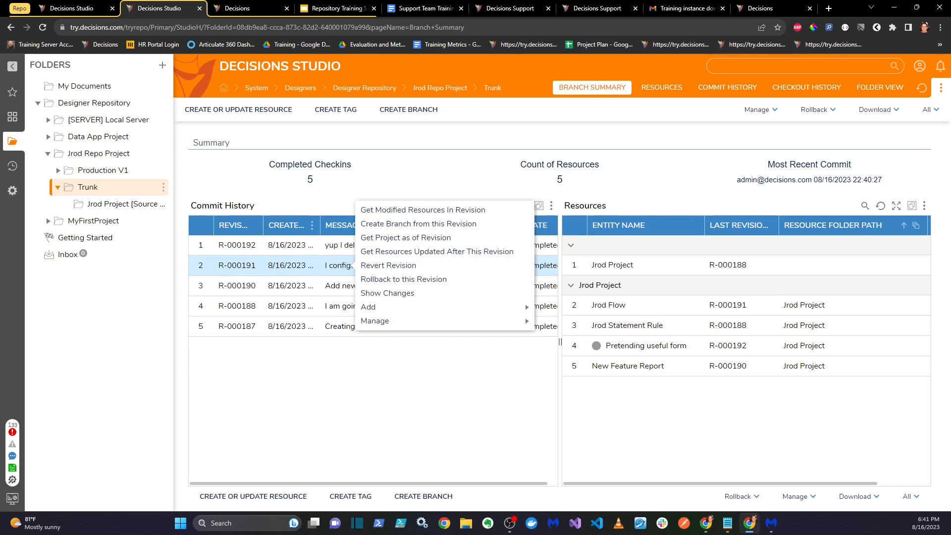
click(403, 279)
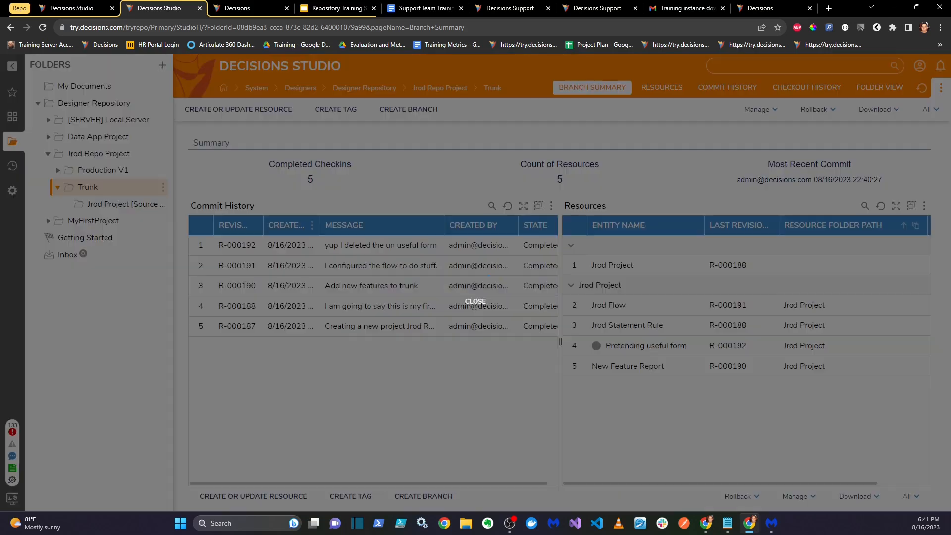
click(559, 311)
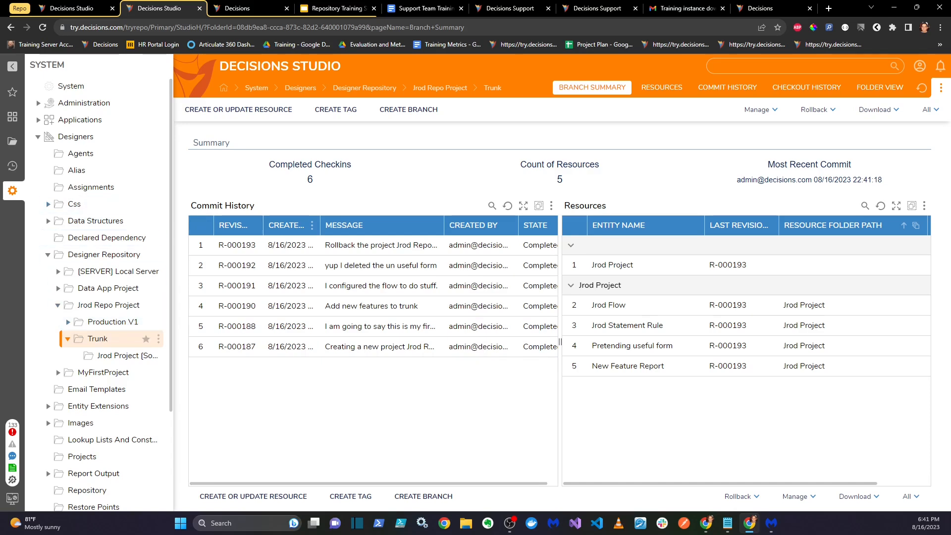
Expand Jrod Repo Project within the Designer Repository folders to examine its branches
click(67, 339)
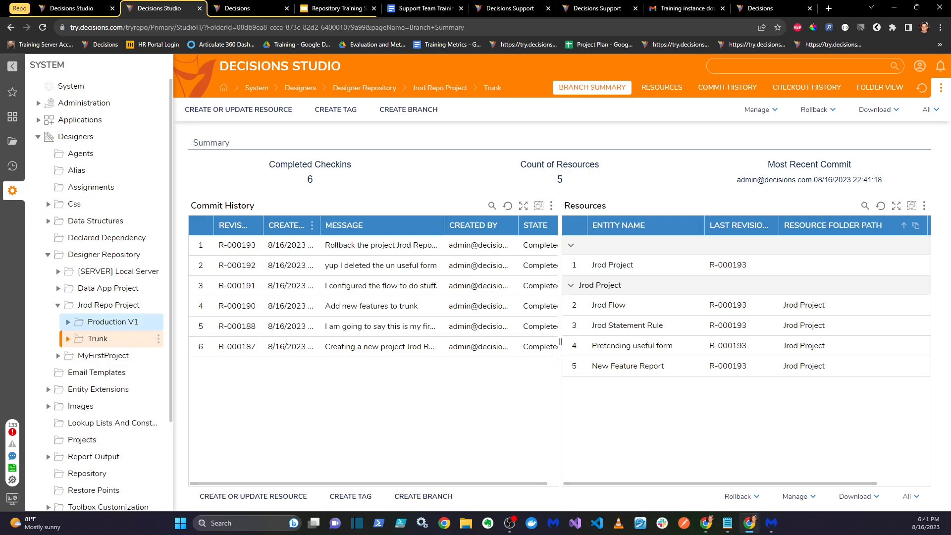
click(13, 141)
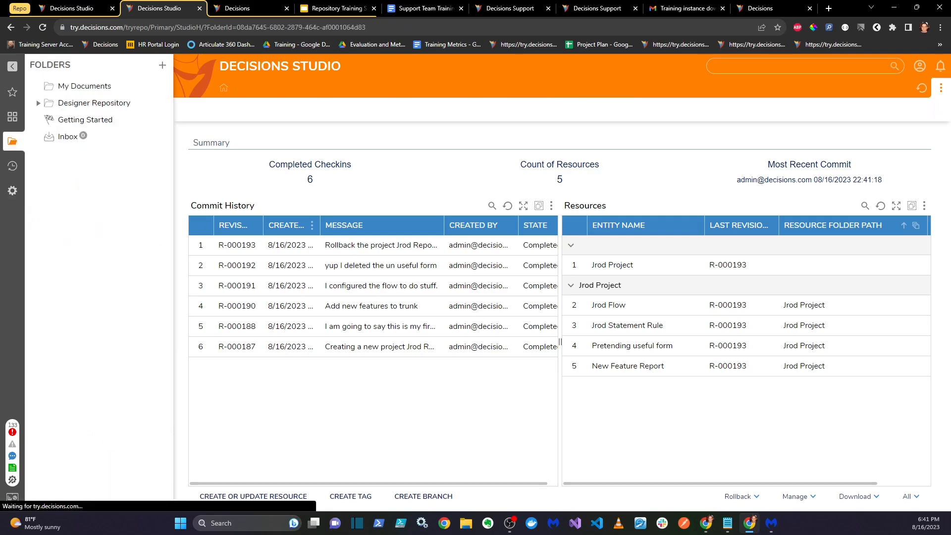
click(38, 103)
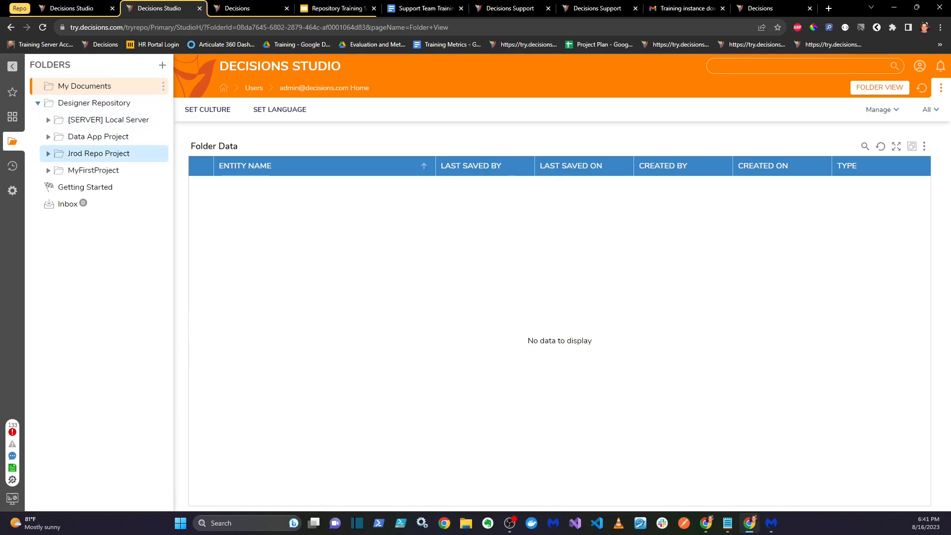
click(48, 153)
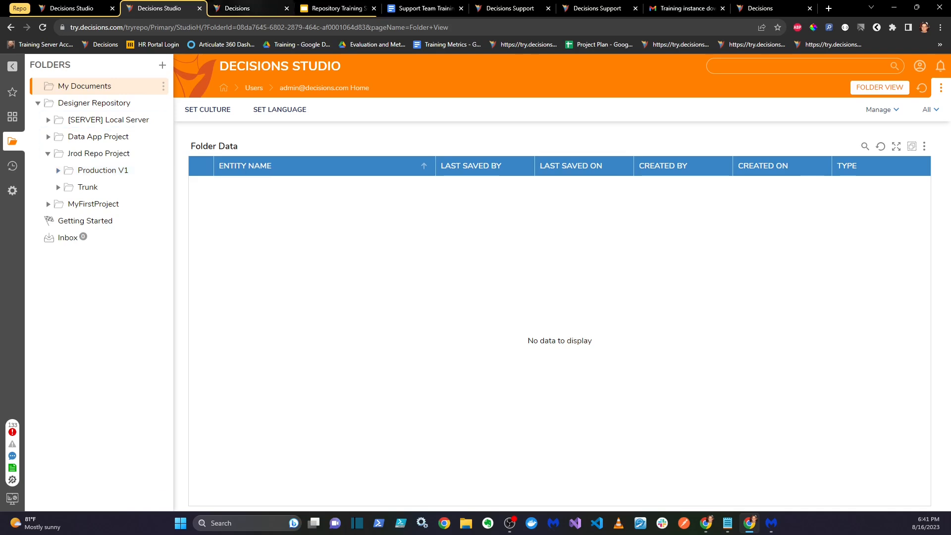
Switch to the prod2 server and open its Decisions Studio
click(237, 8)
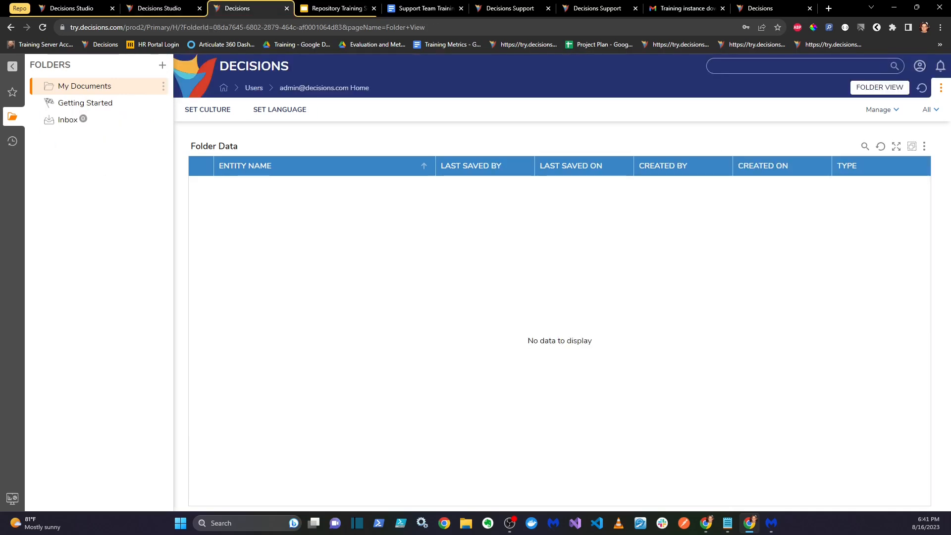
click(12, 499)
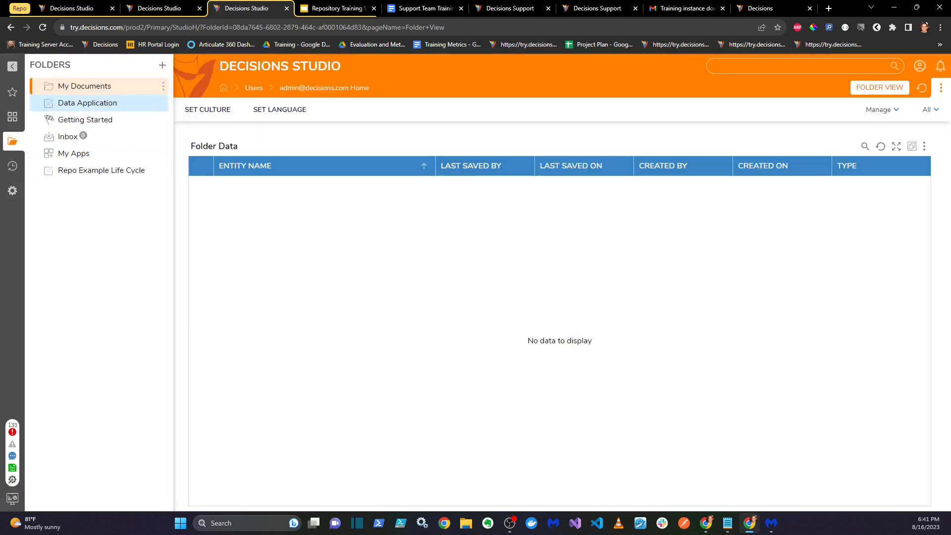
right_click(88, 103)
mouse_move(208, 170)
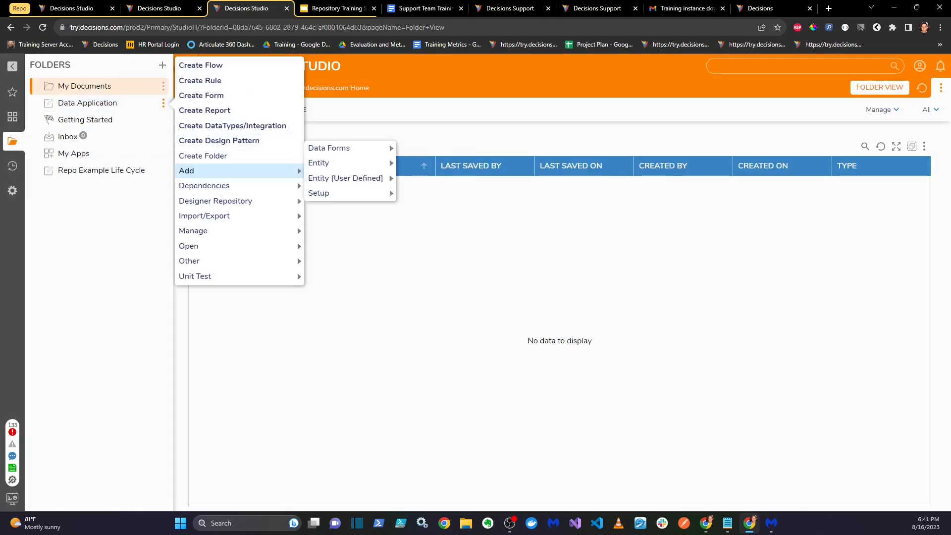
mouse_move(233, 201)
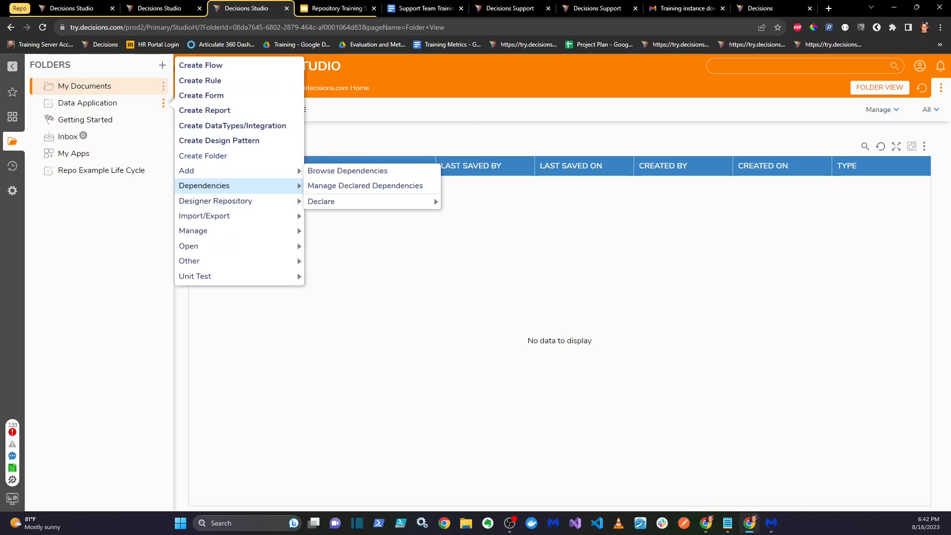
click(12, 92)
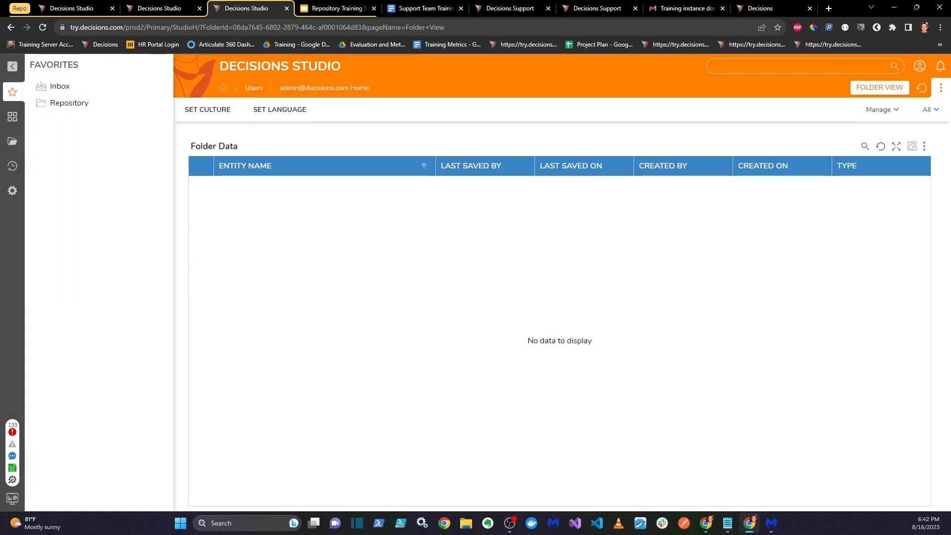
Open the prod2 server's Repository folder under the system designers to examine its checked-out projects and branches
click(12, 190)
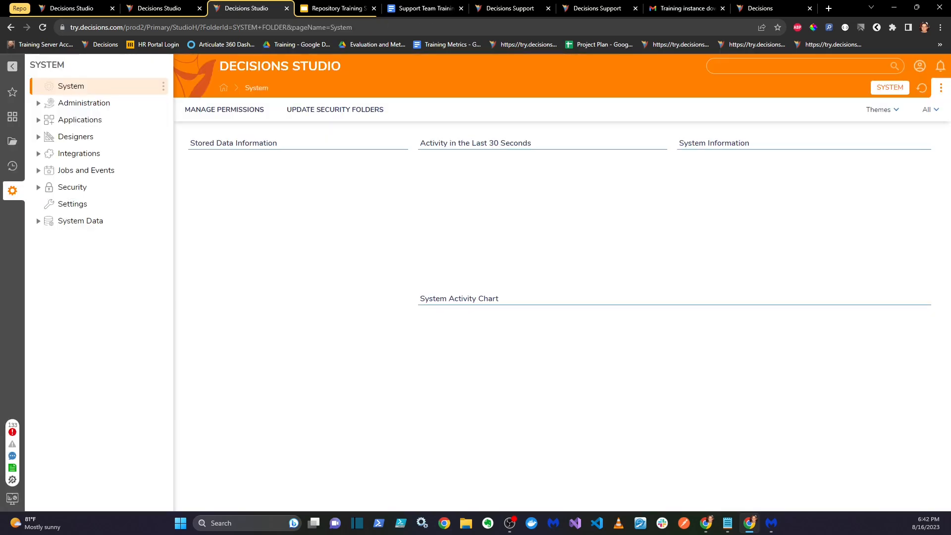
click(38, 137)
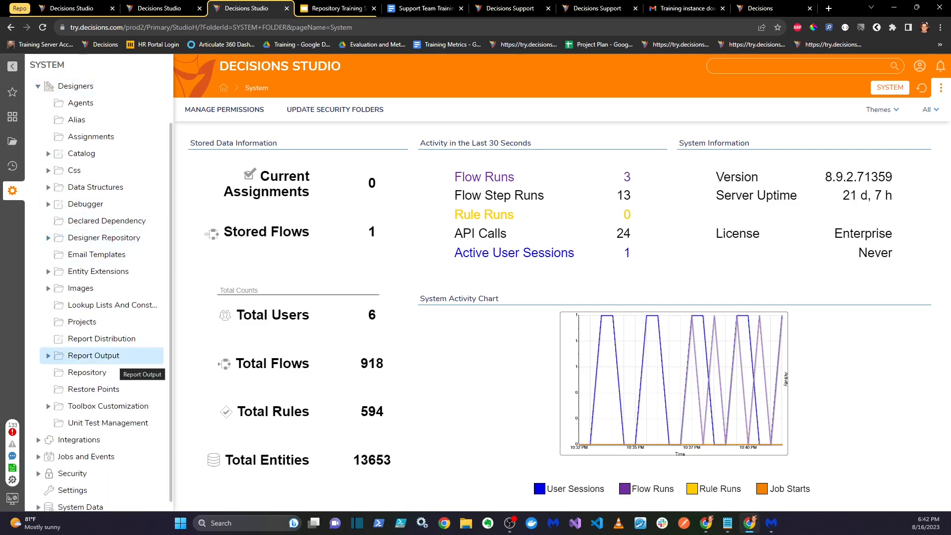
click(104, 373)
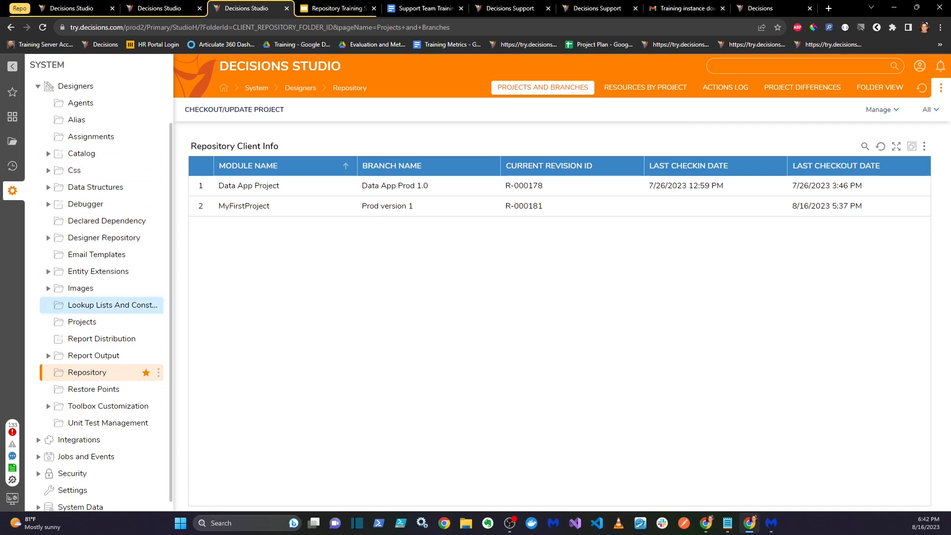
click(13, 91)
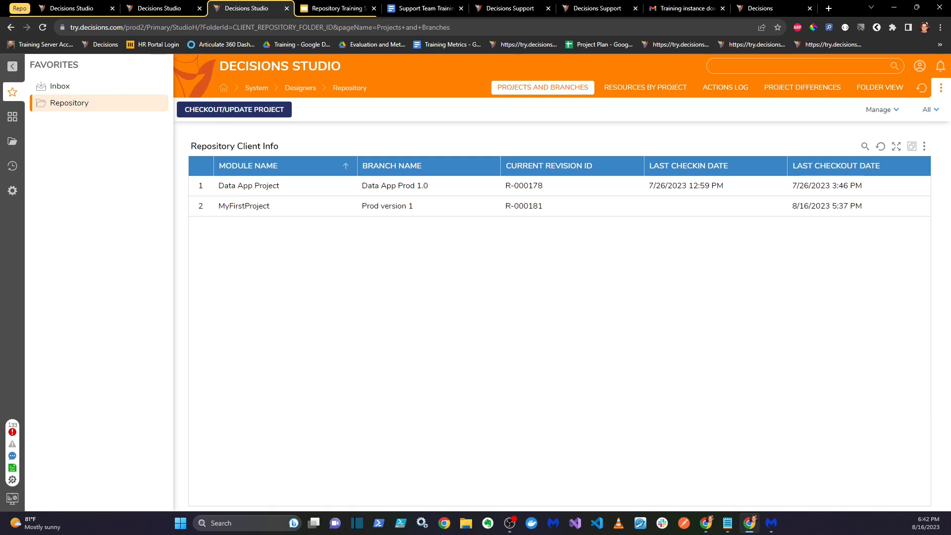
Start a checkout on the prod2 server for Jrod Repo Project, choosing the Production V1 branch
click(234, 109)
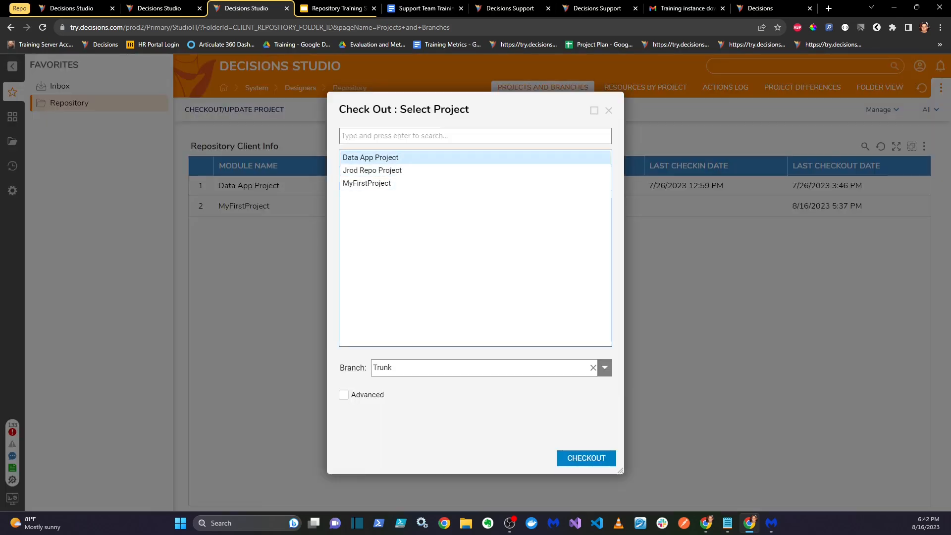
click(373, 170)
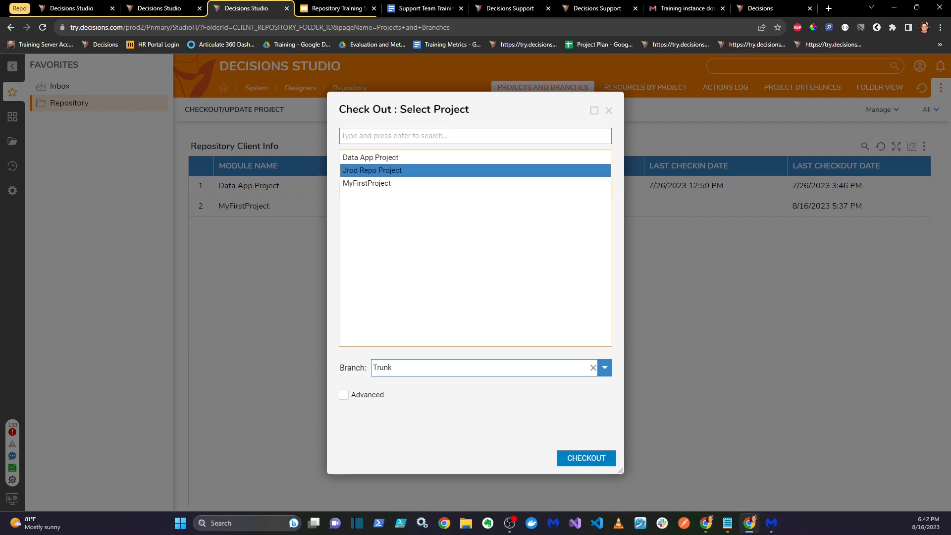
click(605, 367)
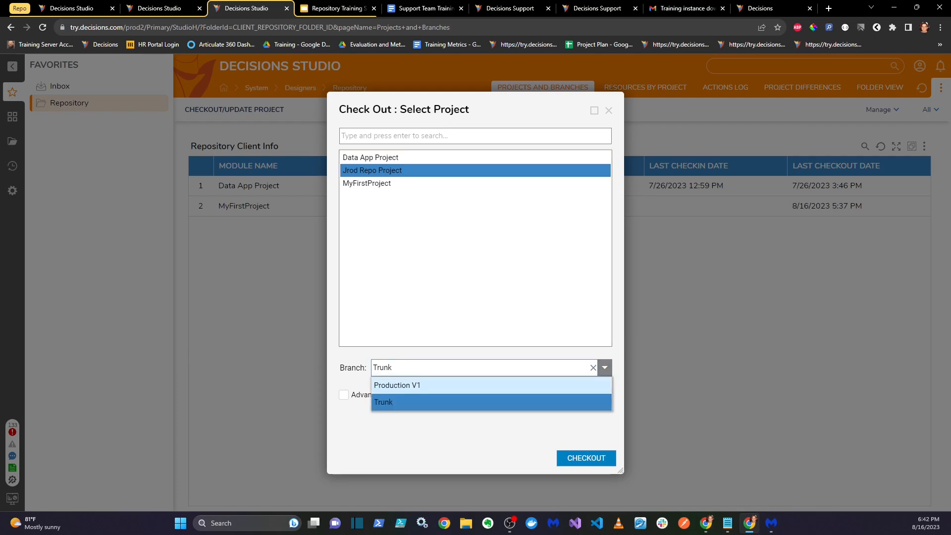
click(492, 385)
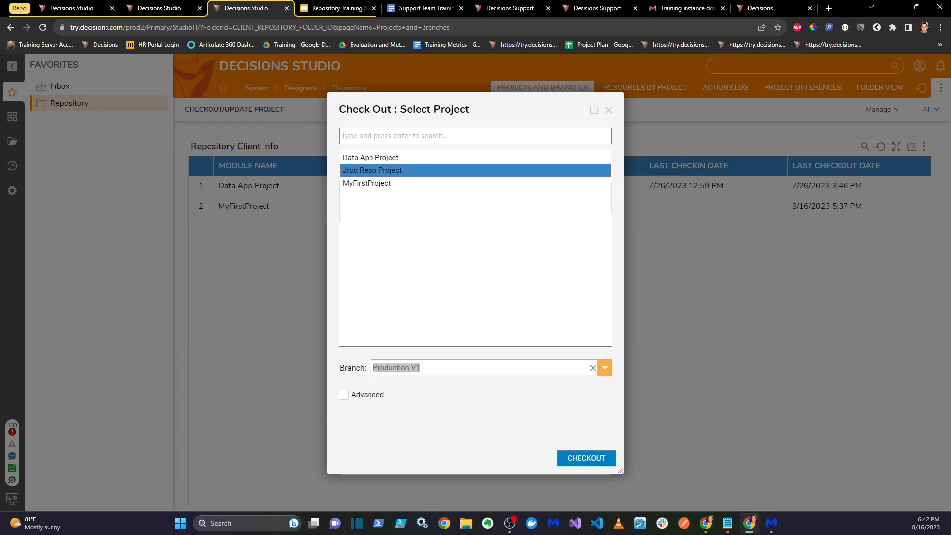
Examine the advanced checkout options for choosing by date or revision, and leave them off
click(344, 394)
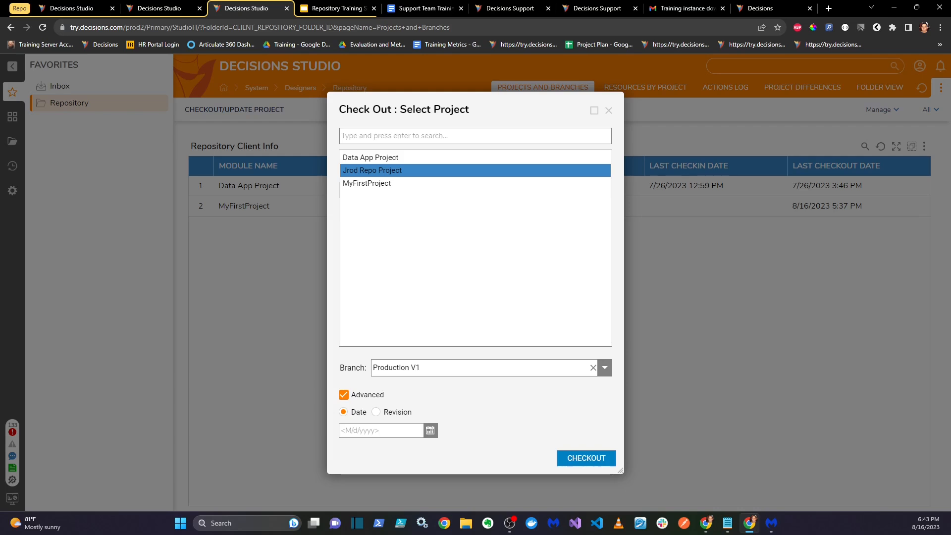
click(376, 412)
click(344, 395)
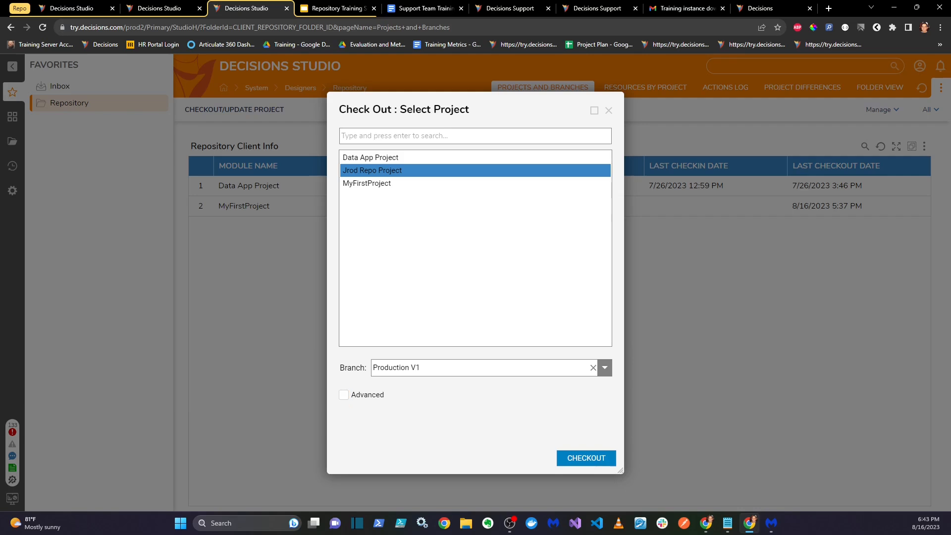
Check out and import the Production V1 items, and open Jrod Project on prod2 to examine its contents
click(586, 457)
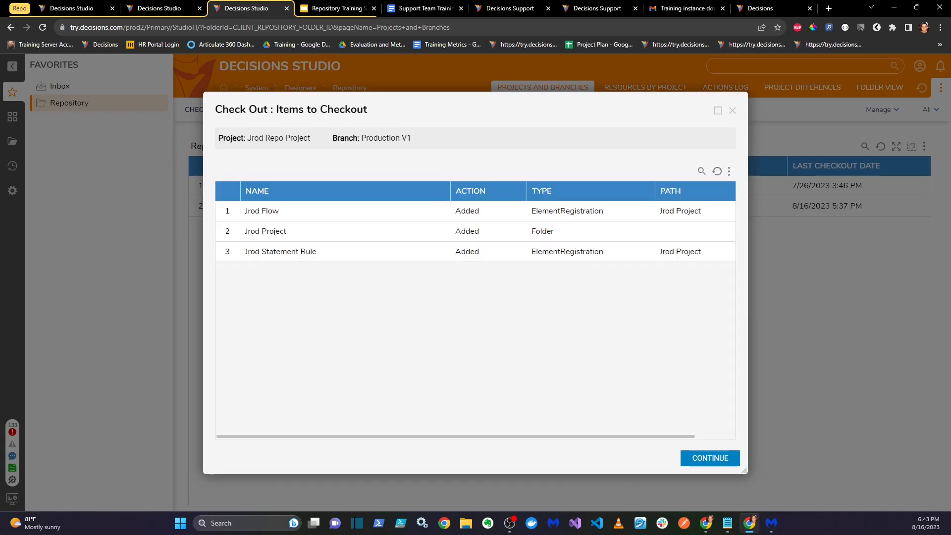
click(710, 457)
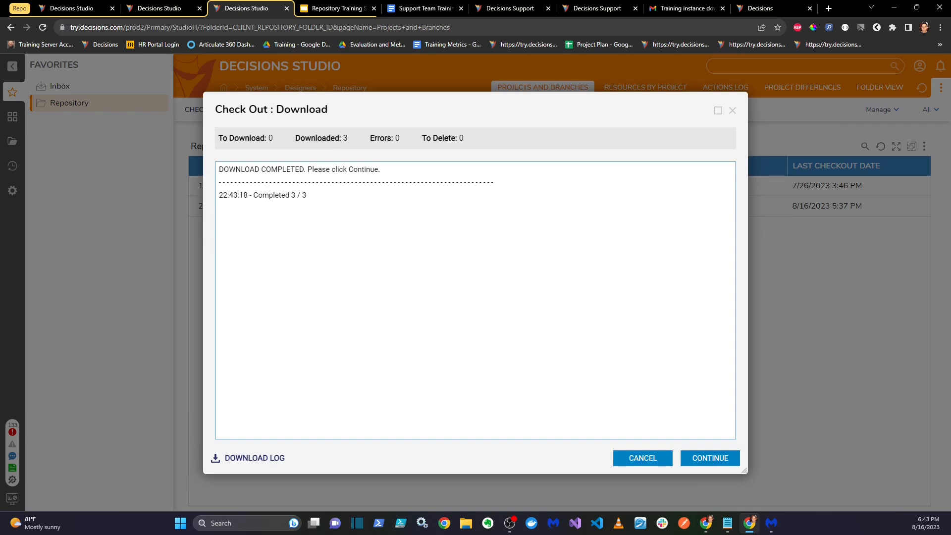
click(710, 458)
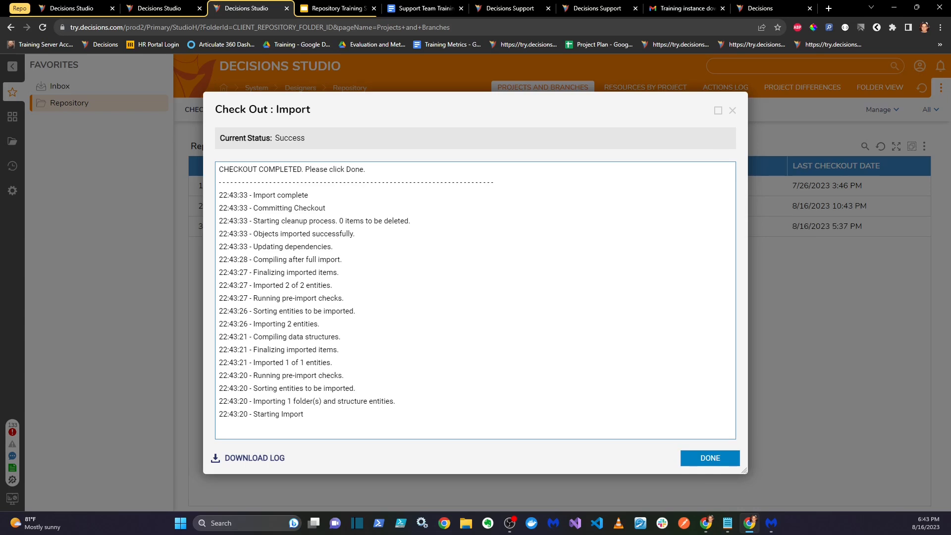
click(709, 457)
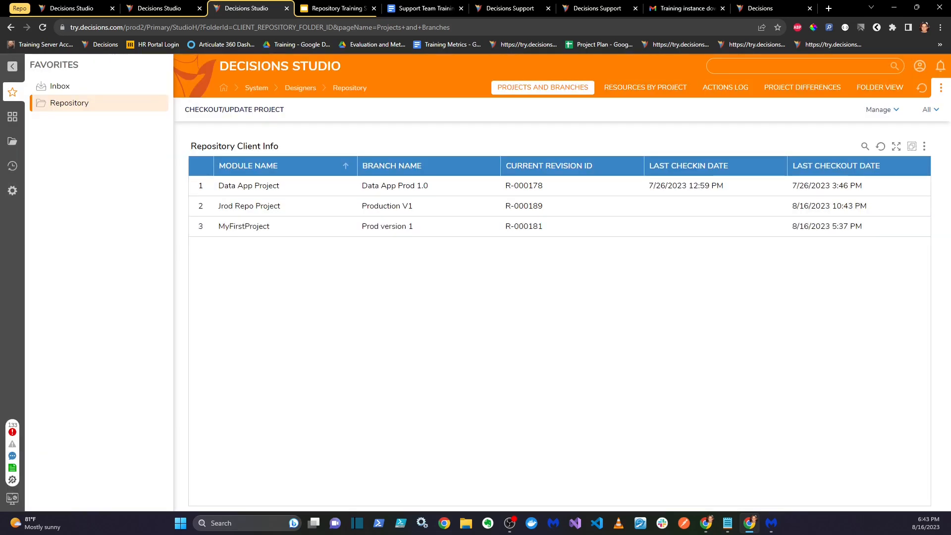
click(13, 141)
click(79, 154)
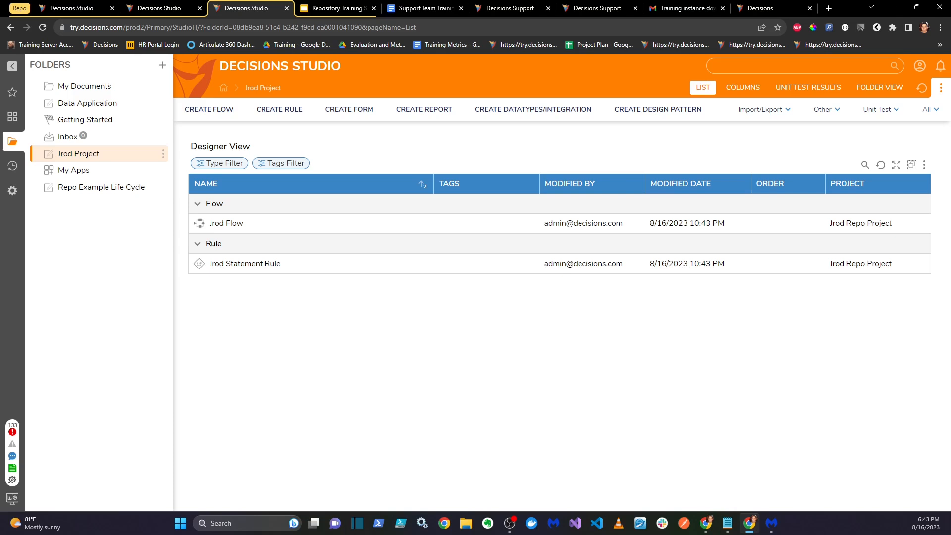
On the tryrepo repository server, create a branch named Production V1.2 from the Trunk of Jrod Repo Project
click(161, 9)
click(98, 153)
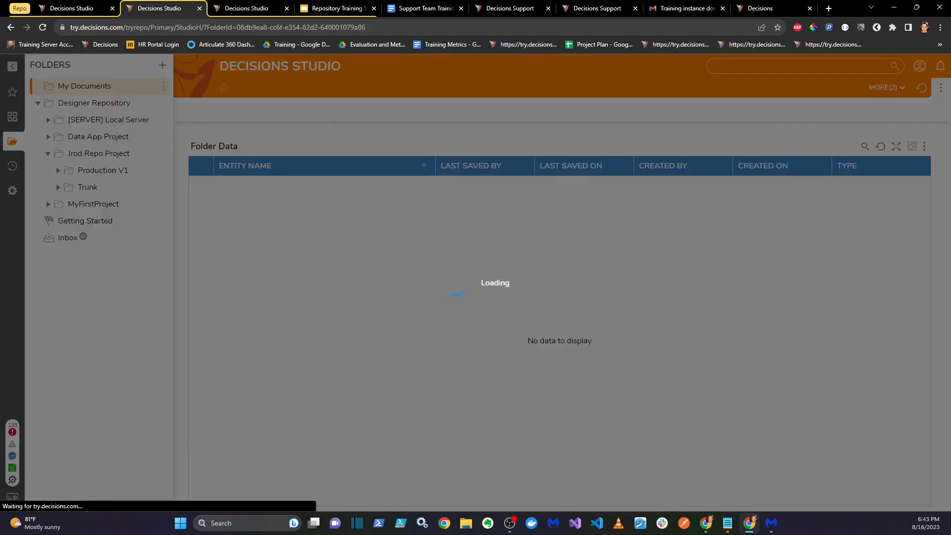
click(88, 187)
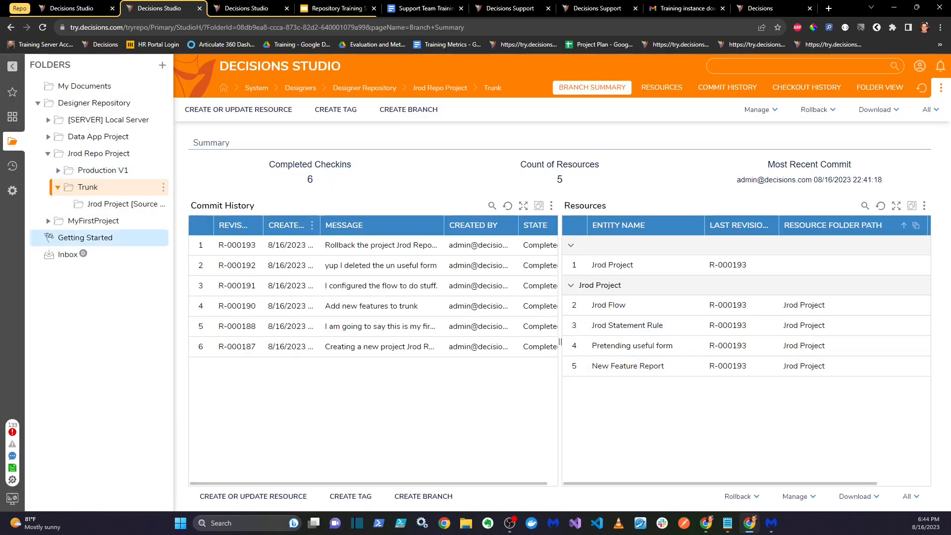
click(163, 187)
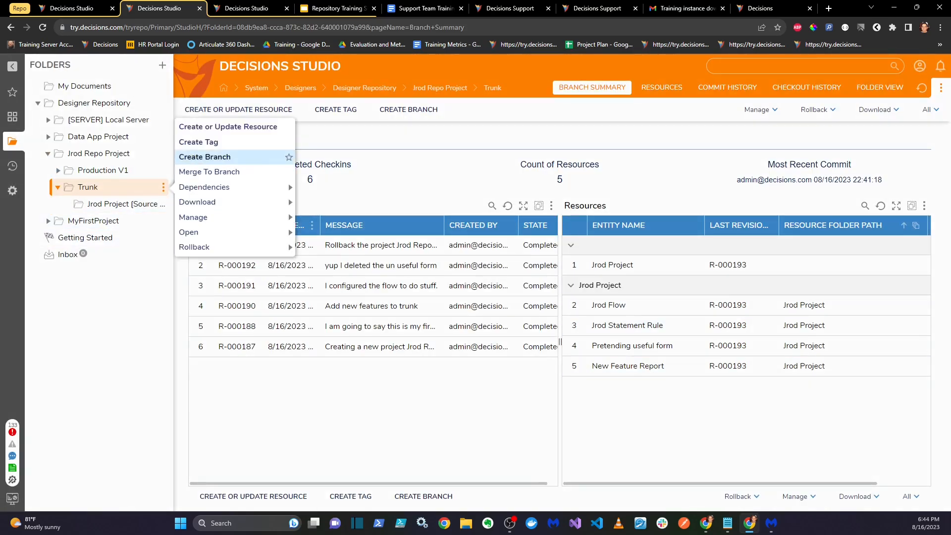
click(205, 157)
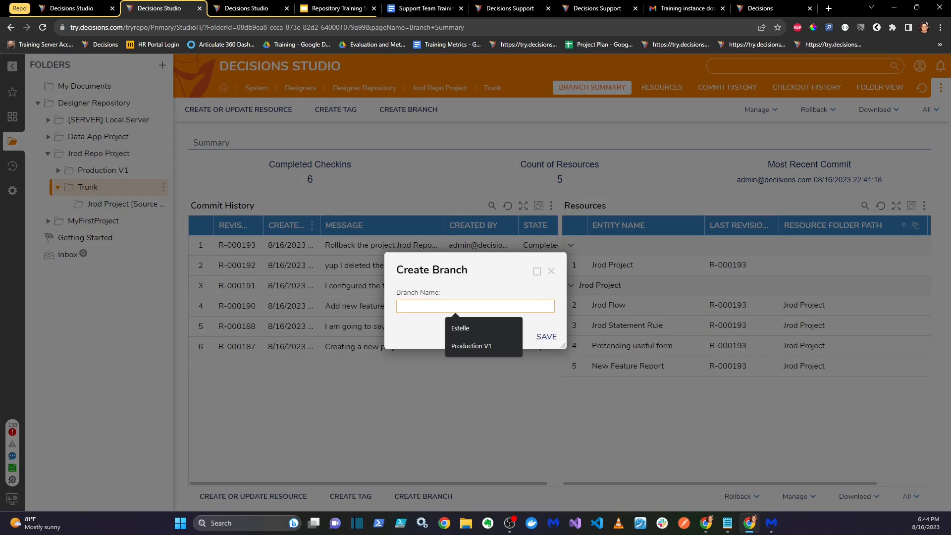
text(Production)
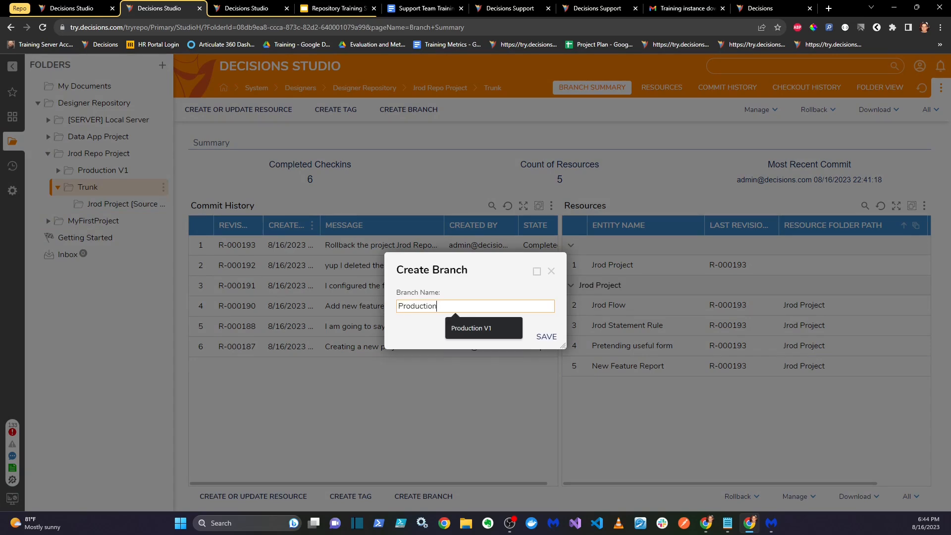
text( V1.2)
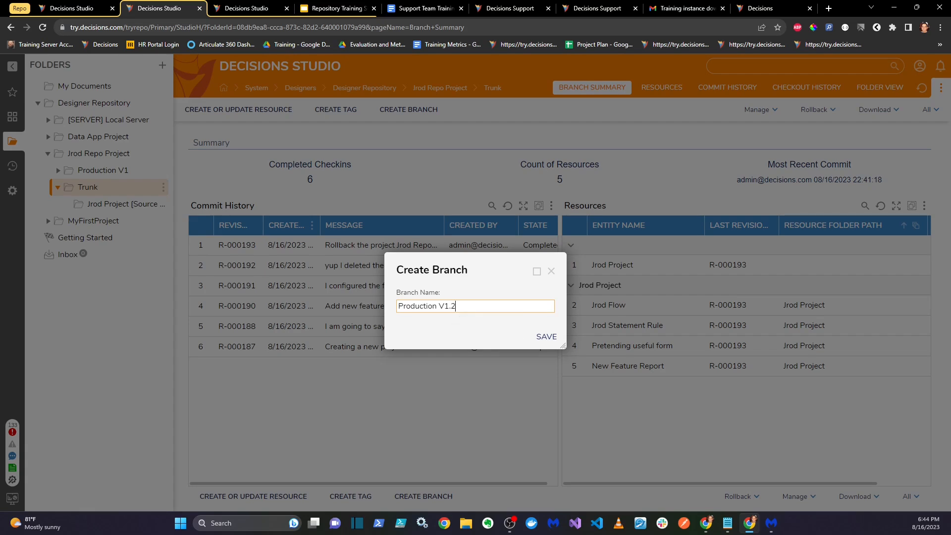
key(Return)
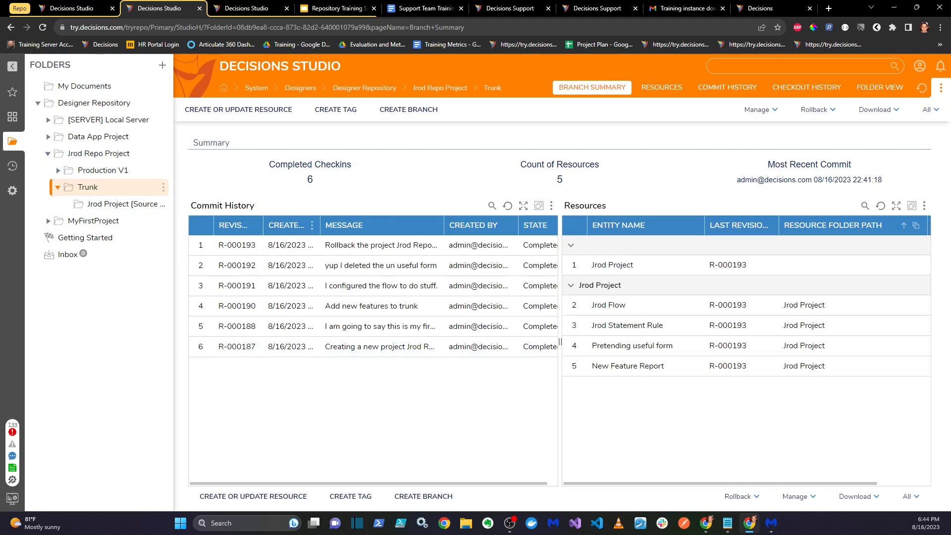
Reload the repository server page and expand Jrod Repo Project under Designer Repository to examine its branches
click(42, 28)
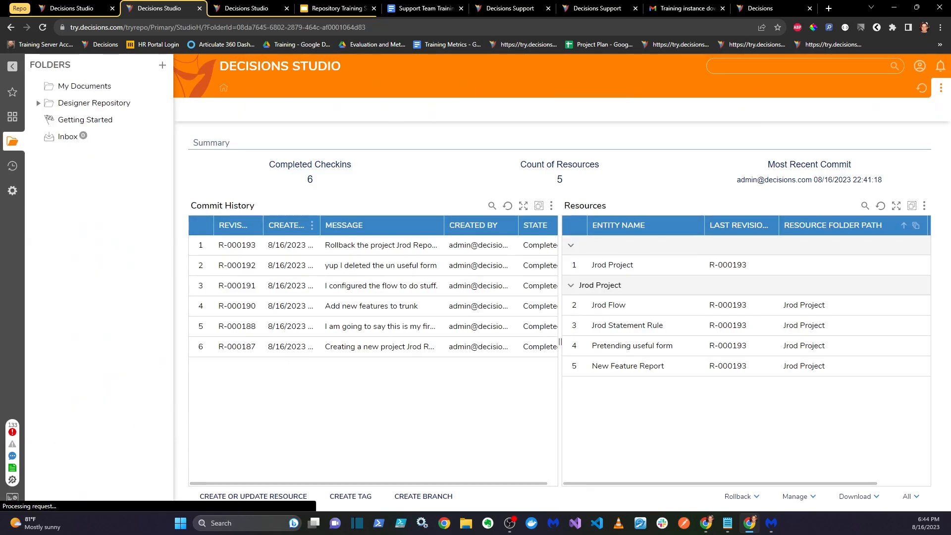
click(84, 86)
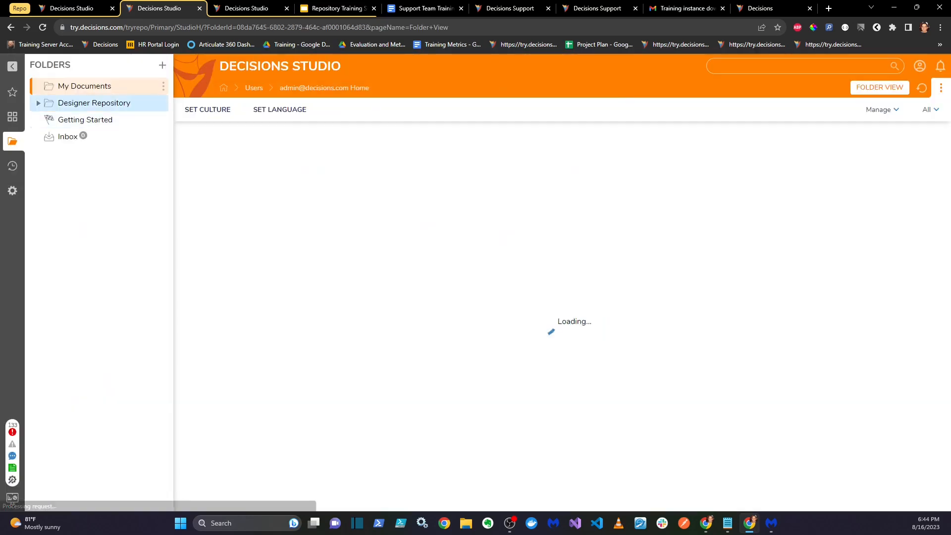
click(38, 102)
click(48, 153)
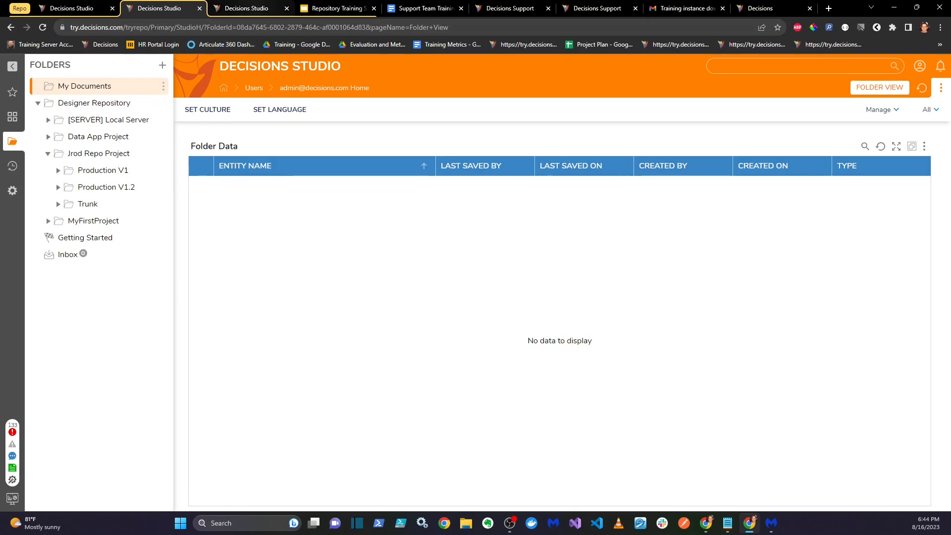
Switch to the prod2 server and open its Repository folder from the favorites
click(246, 8)
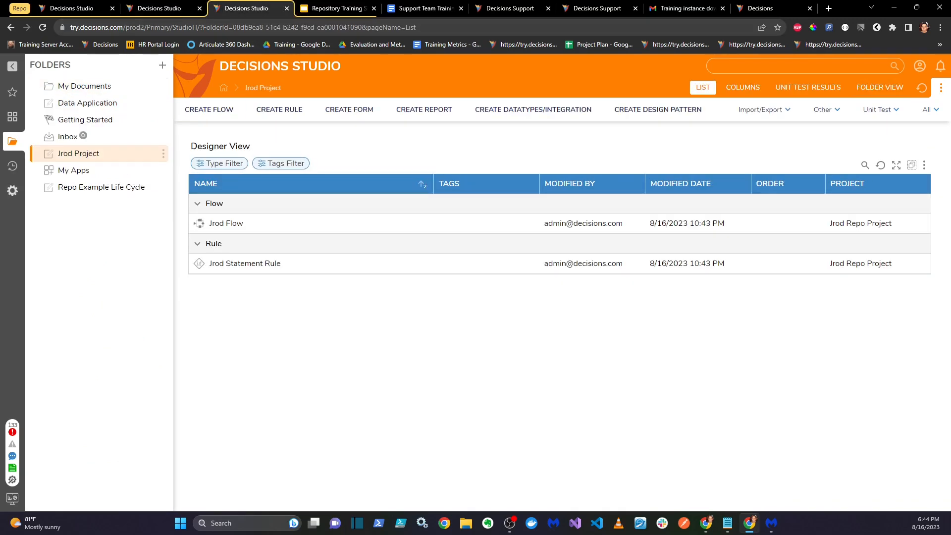
click(12, 92)
click(69, 102)
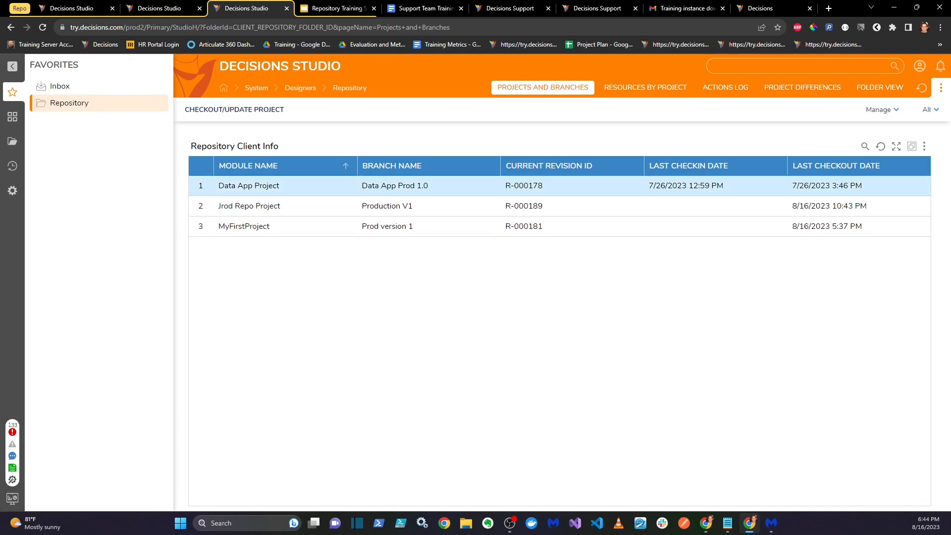
right_click(290, 205)
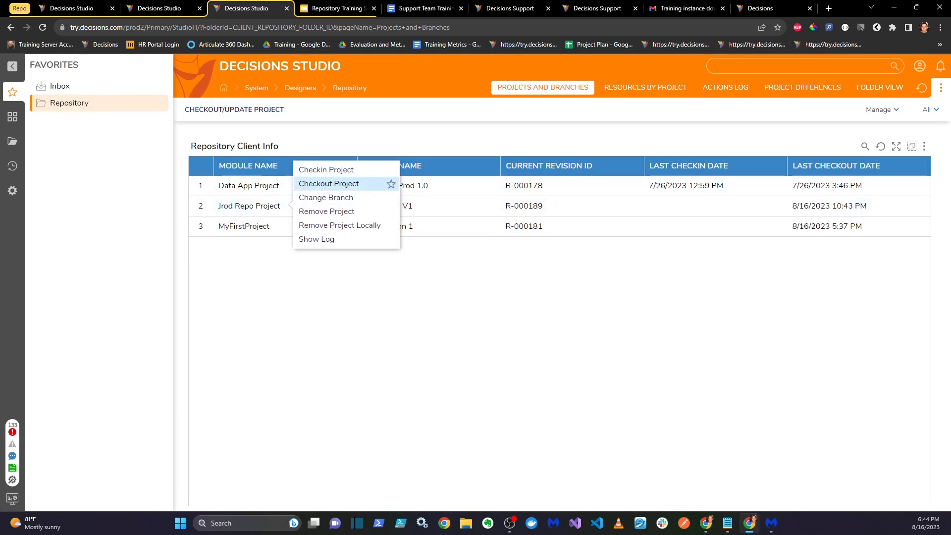
click(329, 184)
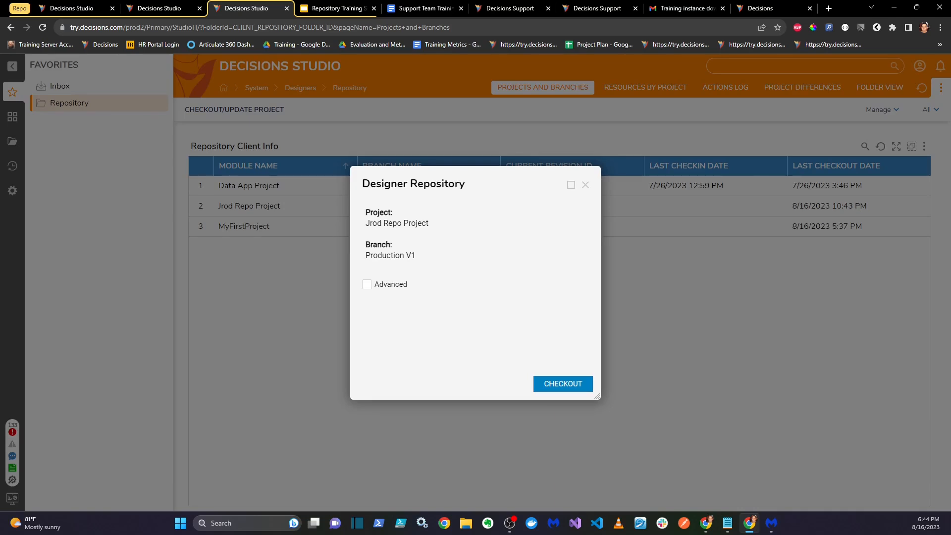
click(585, 184)
Start a project checkout on prod2 for Jrod Repo Project, choosing the Production V1.2 branch
click(234, 109)
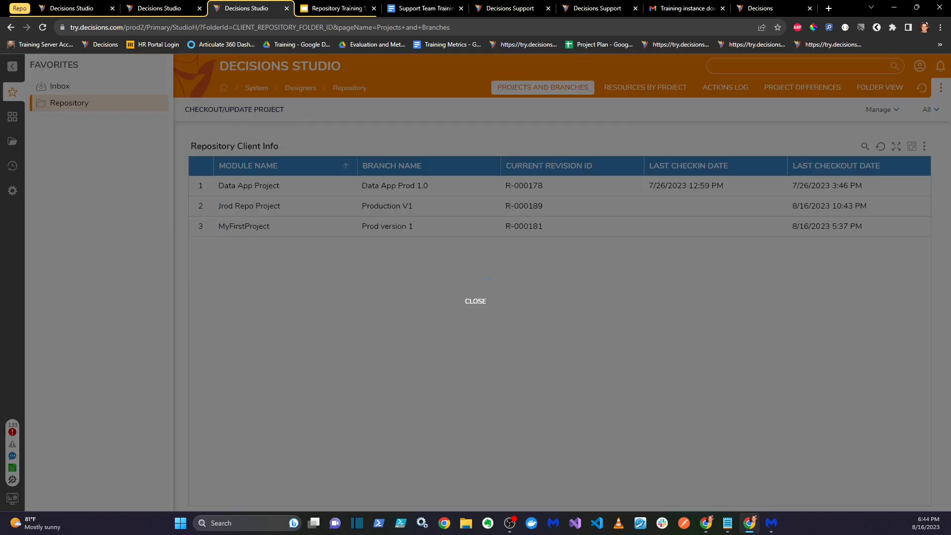
click(373, 171)
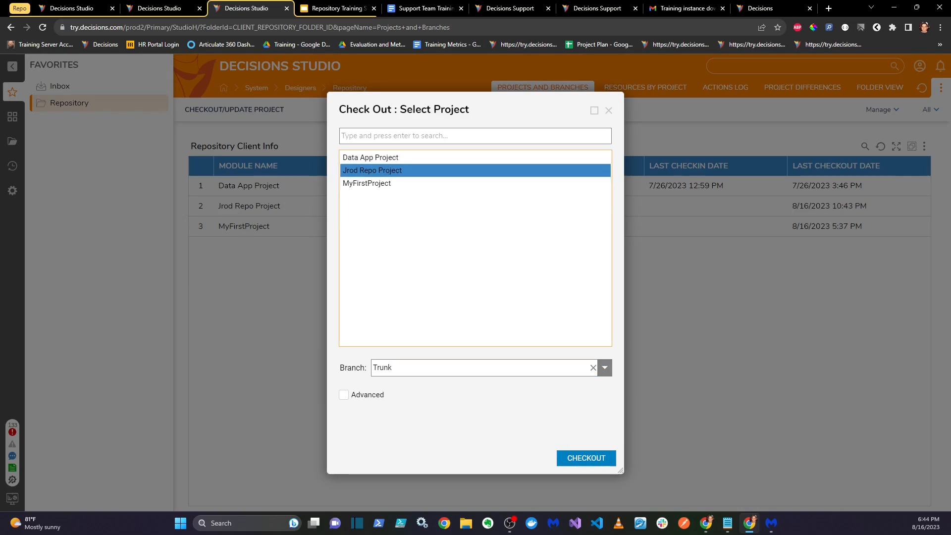
click(604, 367)
click(396, 403)
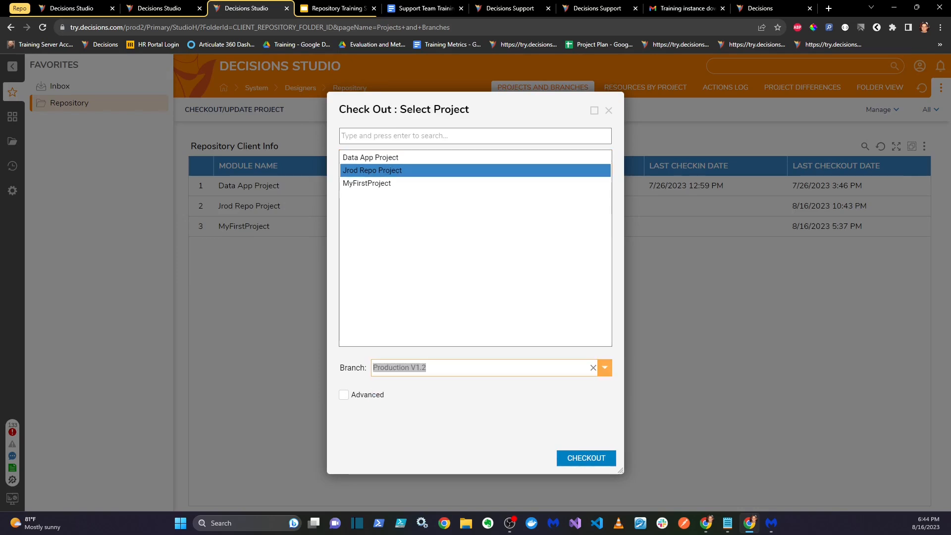
click(586, 457)
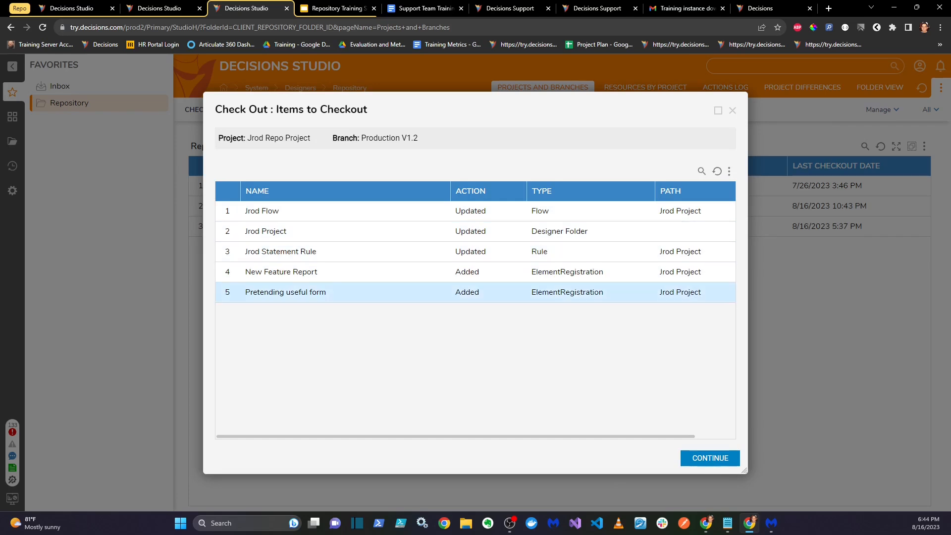
Import the listed Production V1.2 items, finish the checkout, and open Jrod Project to examine its updated contents
click(709, 458)
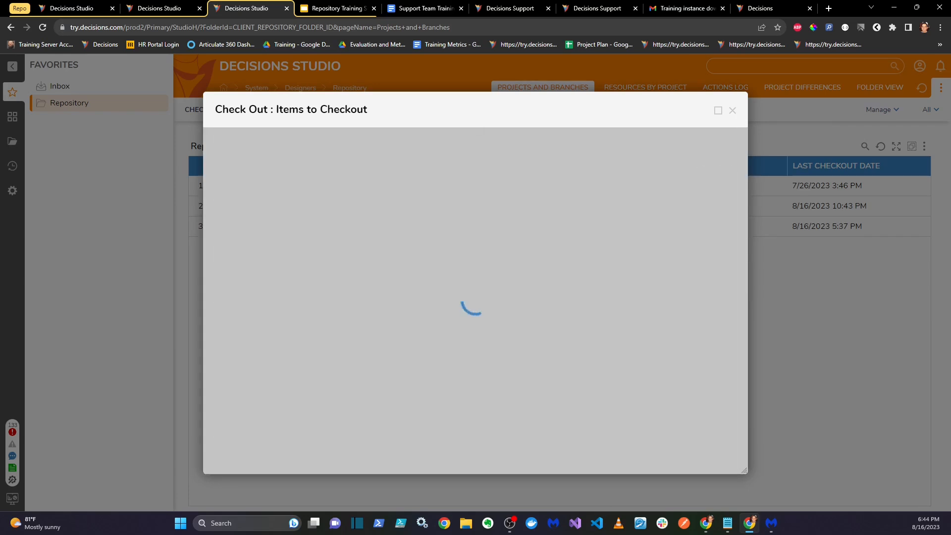
click(710, 457)
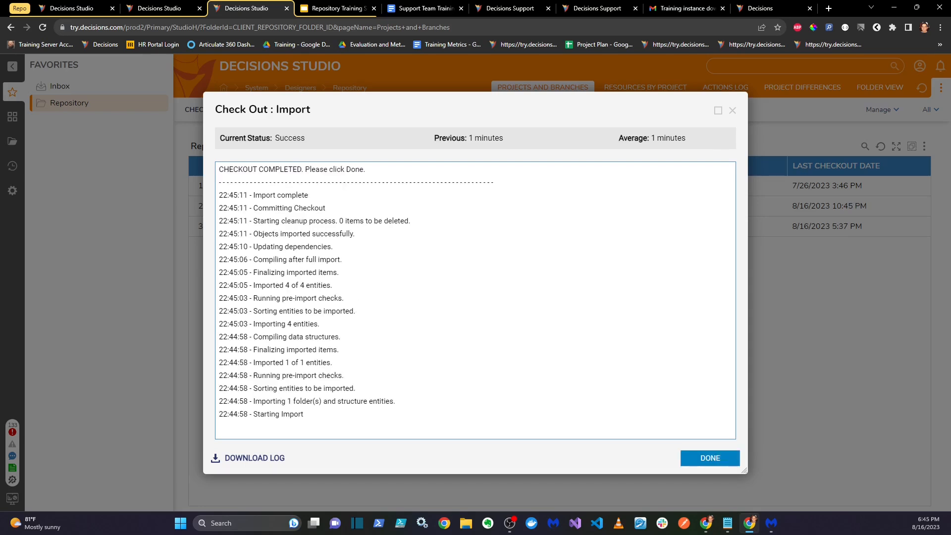
click(710, 458)
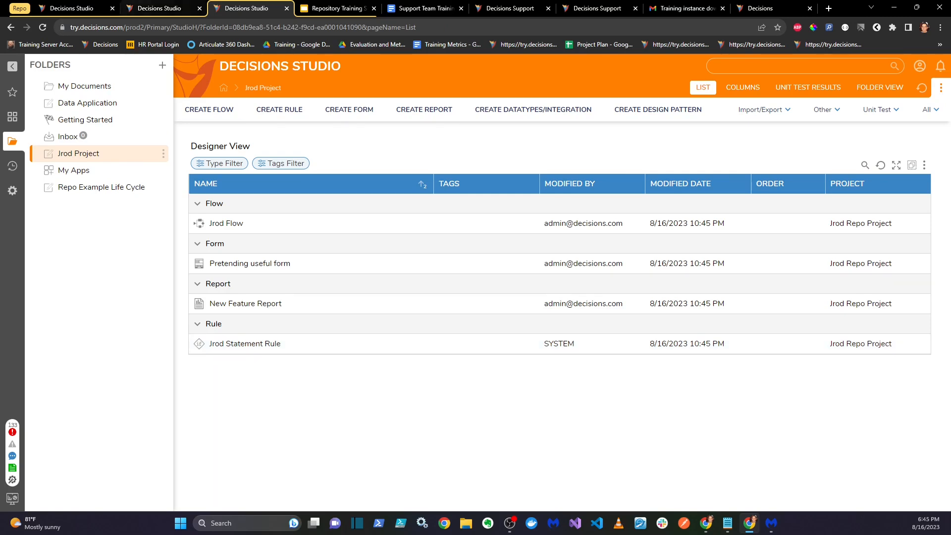
Switch to the Repository Training Slide Deck in Google Slides and present it from slide 7, the repository project cycle
click(337, 8)
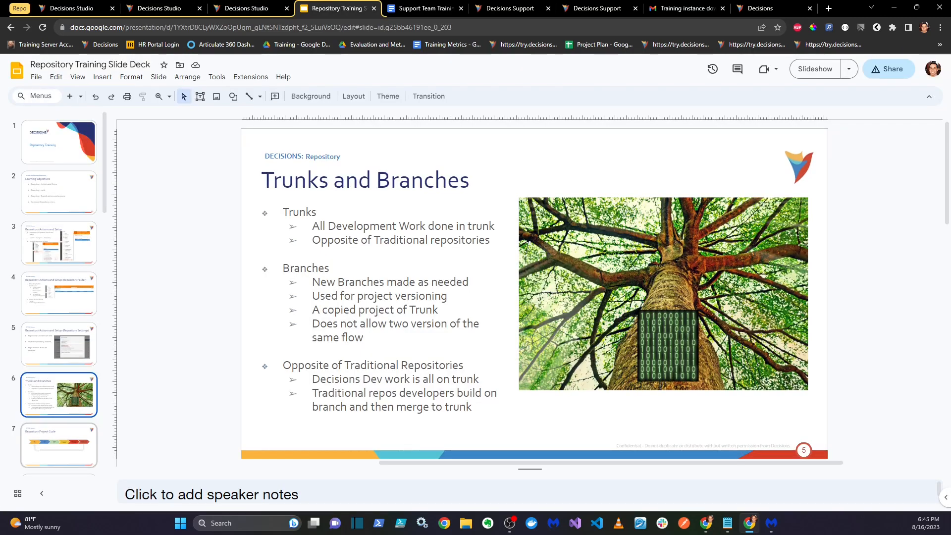
click(58, 445)
click(814, 69)
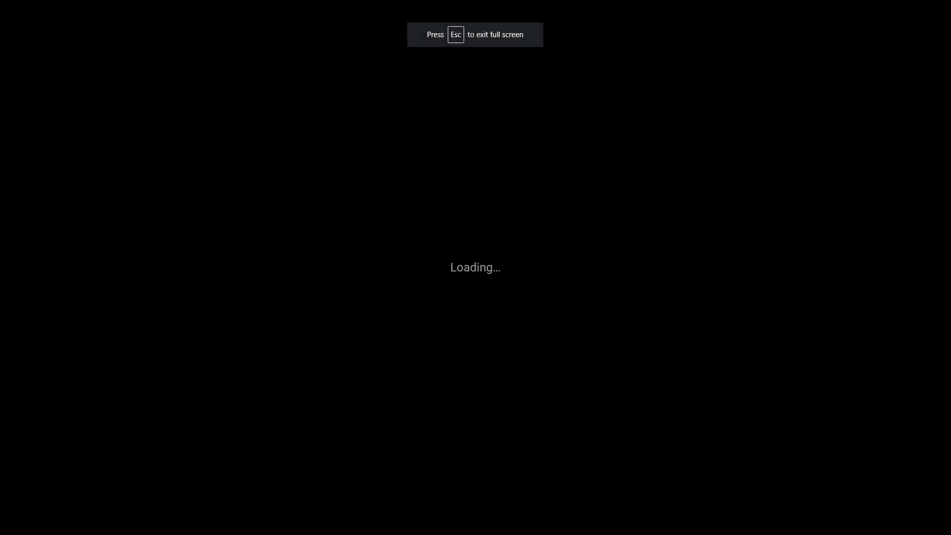